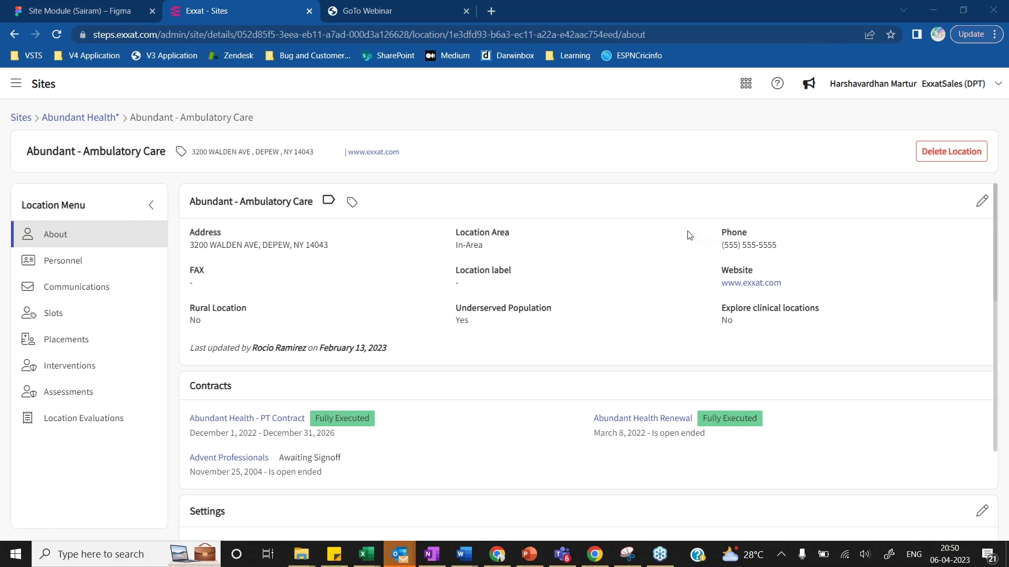
Review the Abundant - Ambulatory Care location's basic details, contracts, settings, categories and requirements
drag(474, 230, 259, 128)
scroll(294, 255, down, 2)
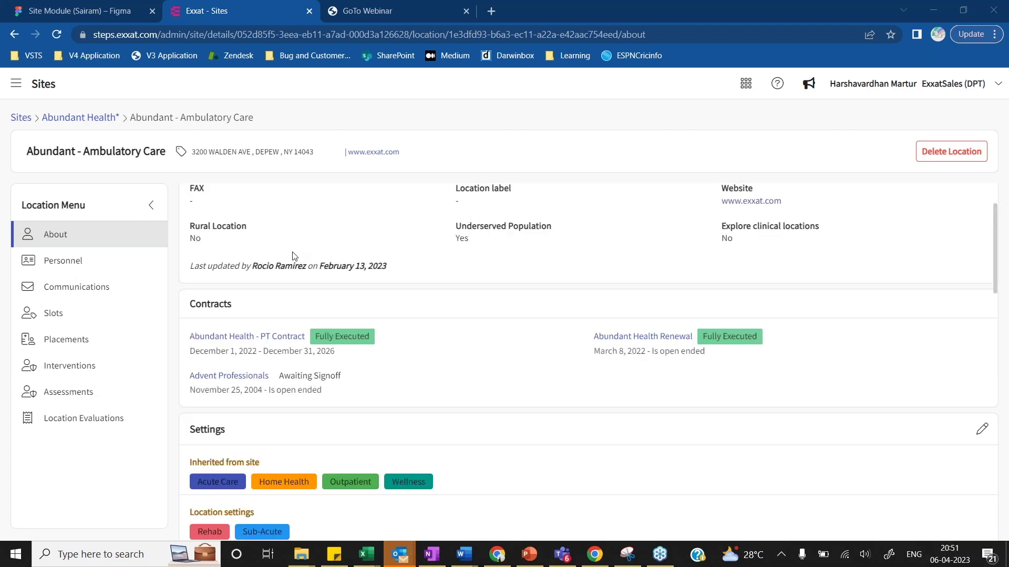
scroll(294, 255, down, 2)
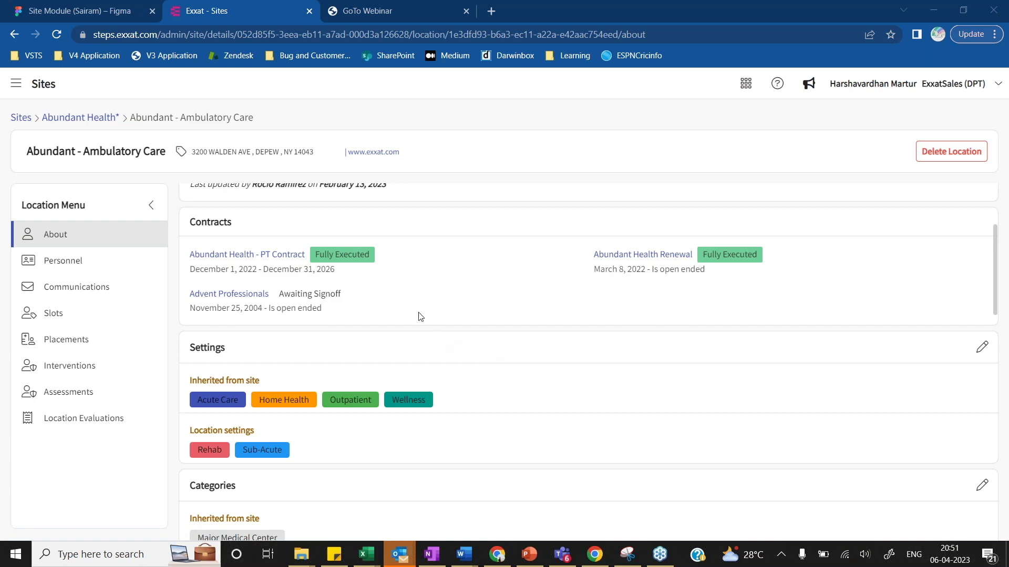
scroll(420, 316, down, 4)
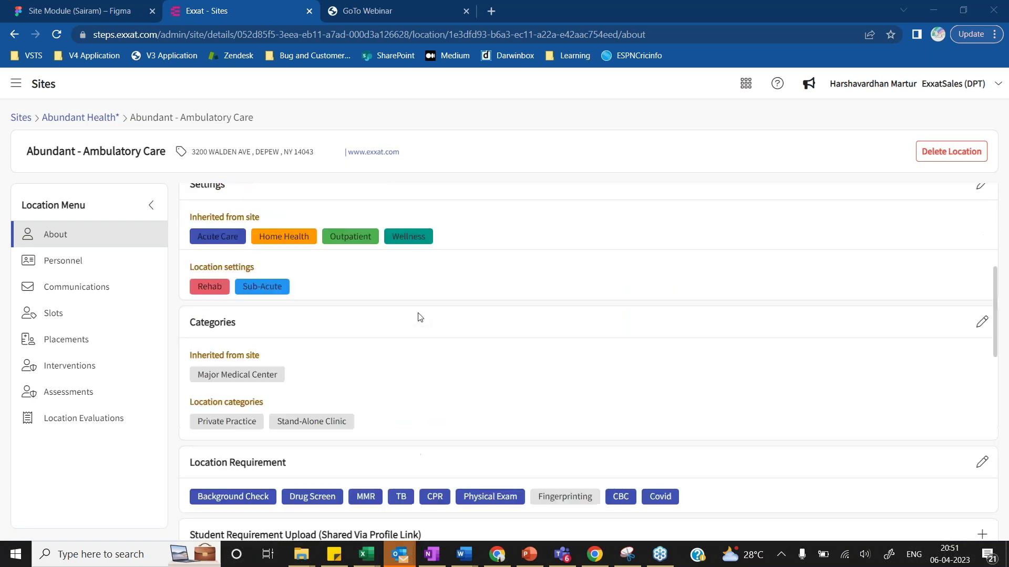
scroll(421, 317, up, 4)
scroll(454, 300, up, 4)
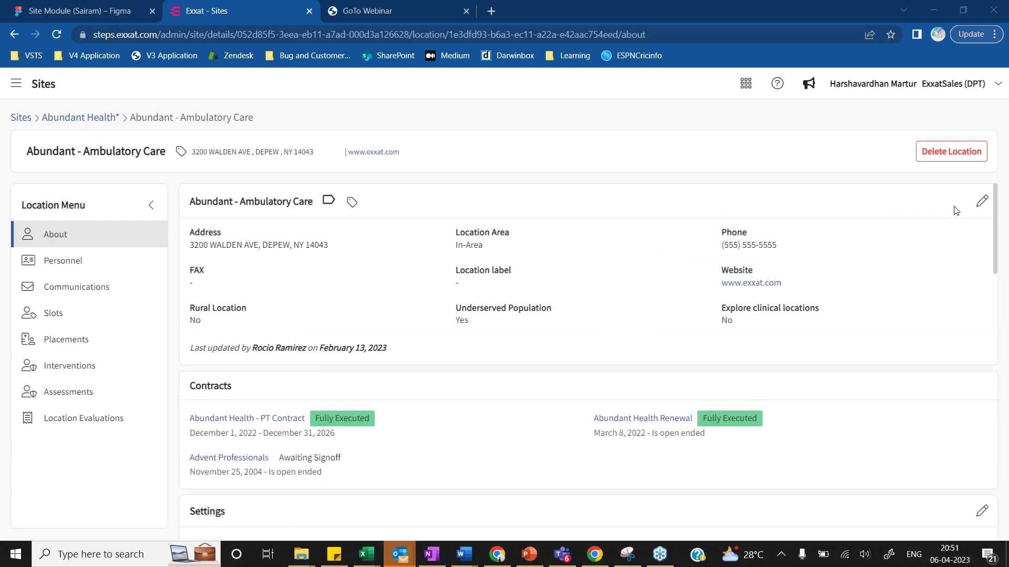
click(352, 202)
click(282, 325)
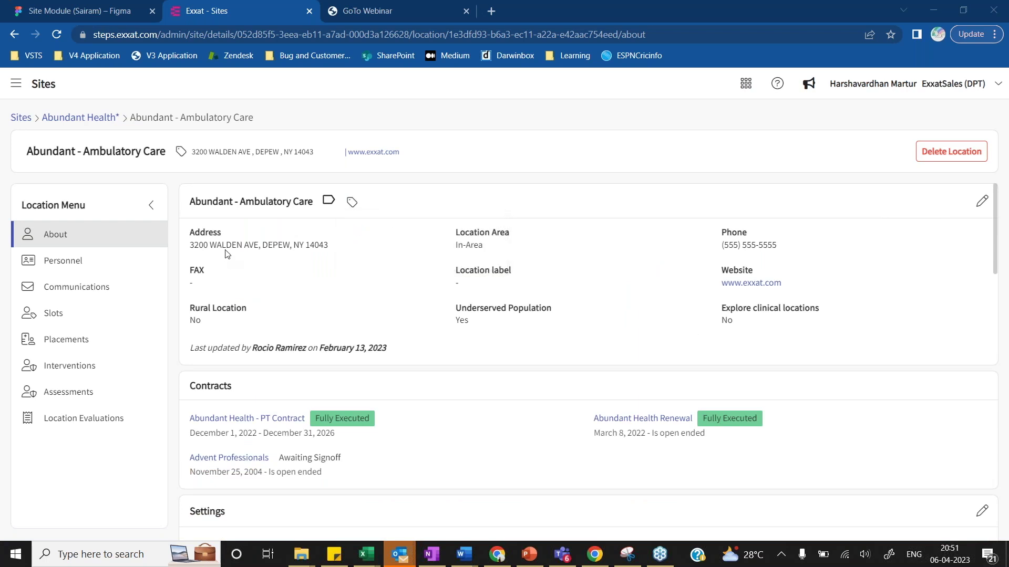
Look through the Ambulatory Care location's assessments, interventions, placements, slots and associated personnel
click(126, 401)
click(112, 371)
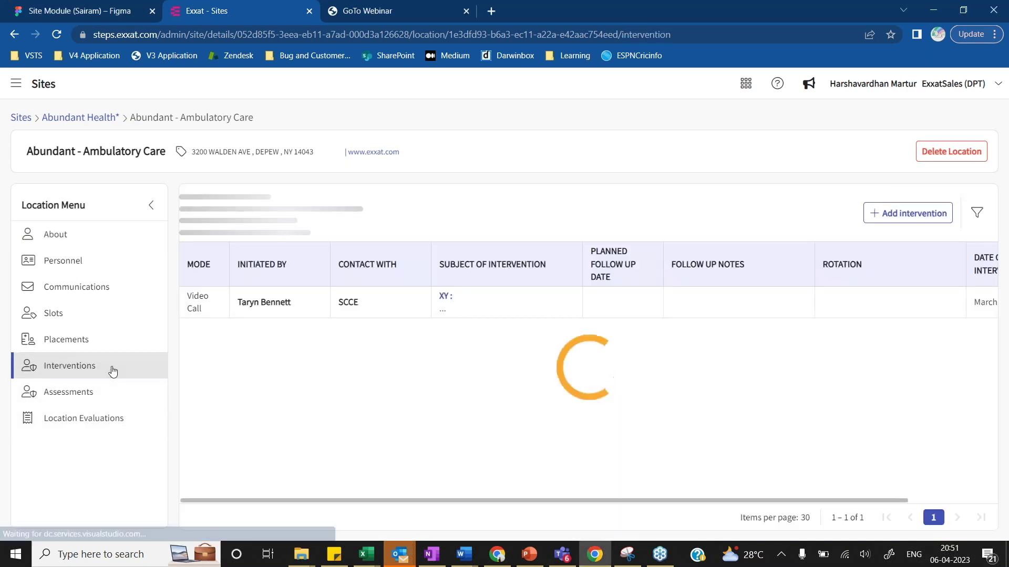
click(110, 352)
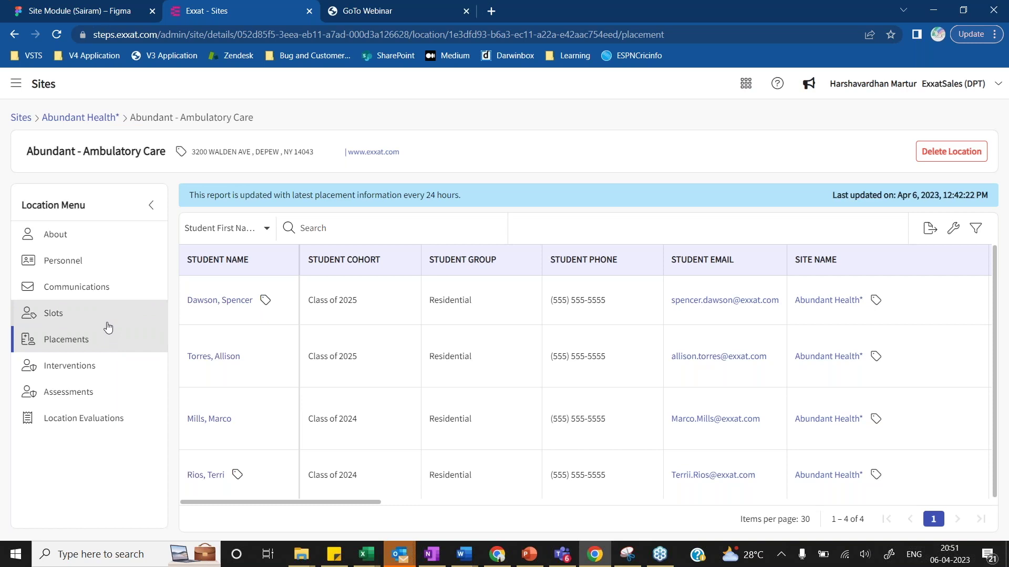
click(108, 327)
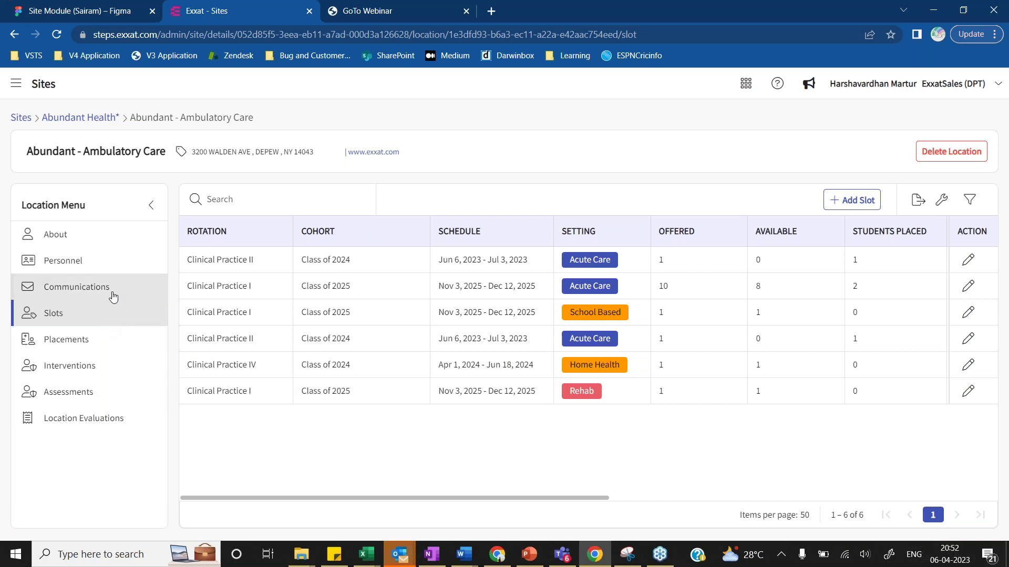
click(111, 265)
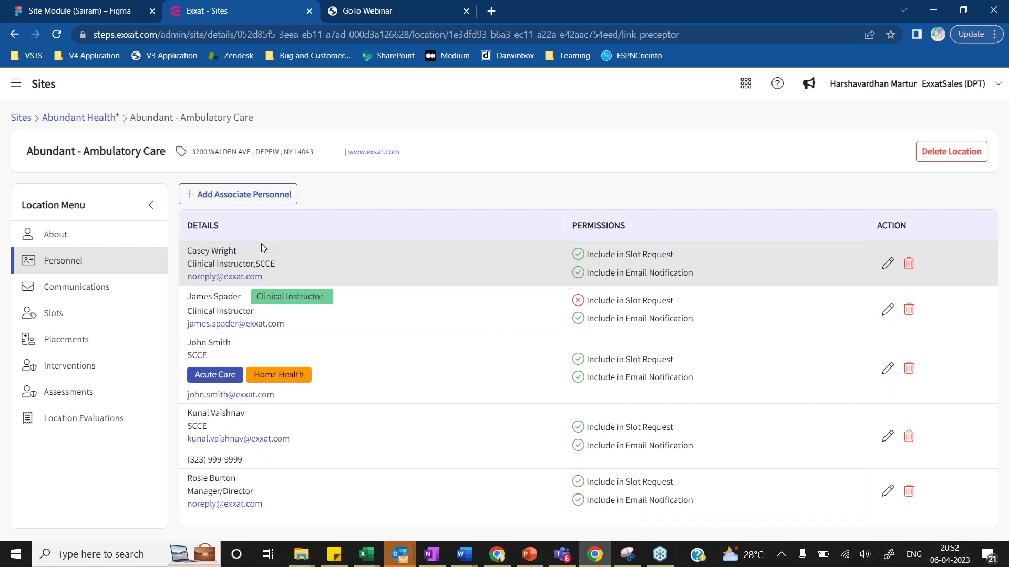
Return to the parent site Abundant Health and view its full personnel list without any search filter
click(89, 119)
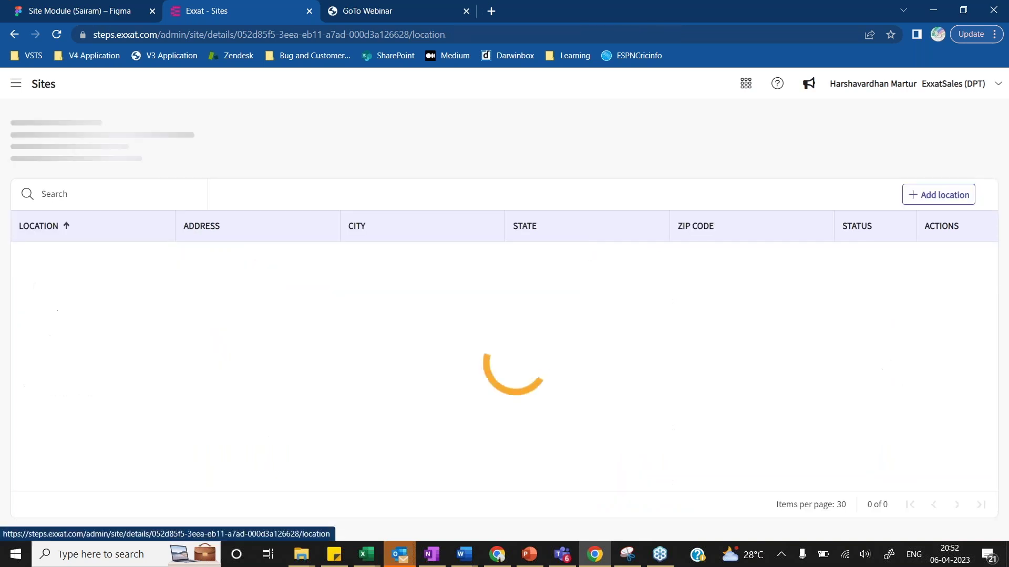
click(201, 164)
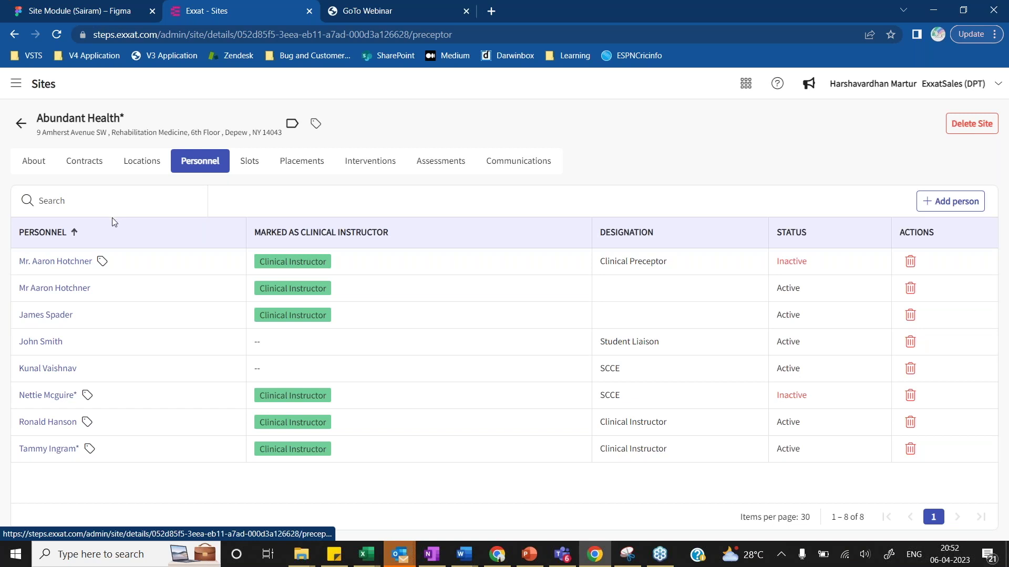
drag(124, 164, 128, 190)
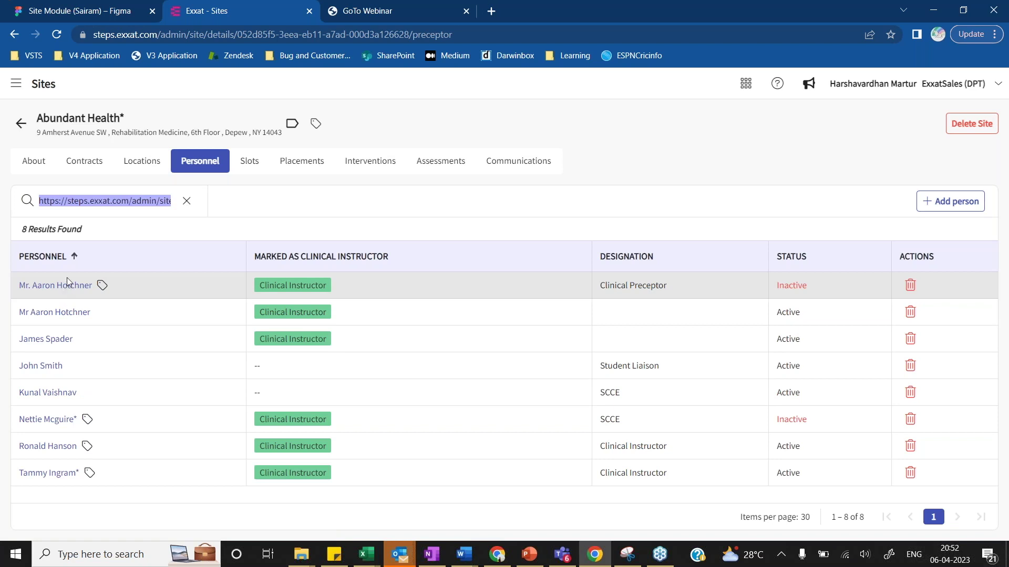
click(185, 205)
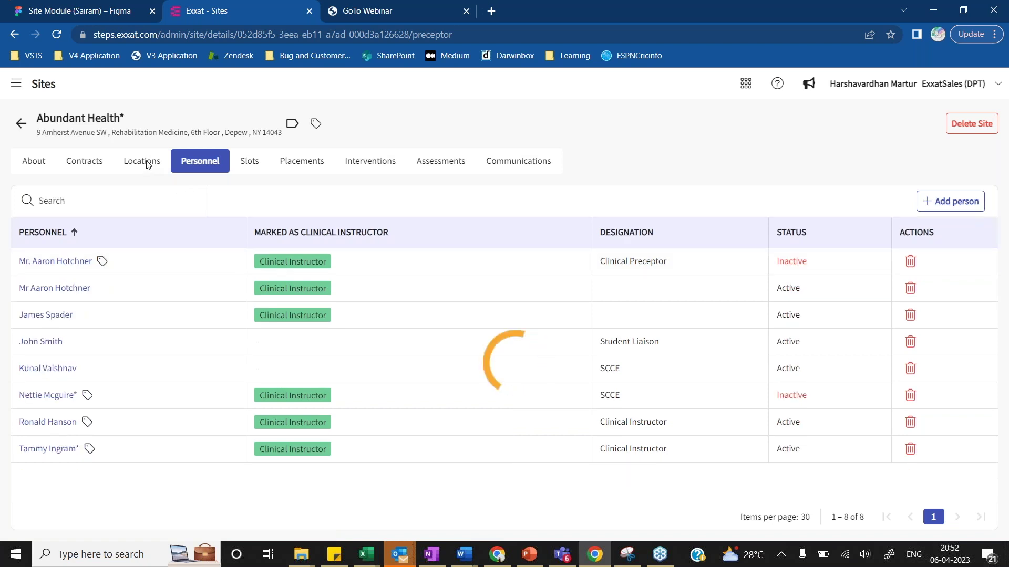
Open the Abundant - Ambulatory Care location from the site's locations and view its associated personnel
click(138, 163)
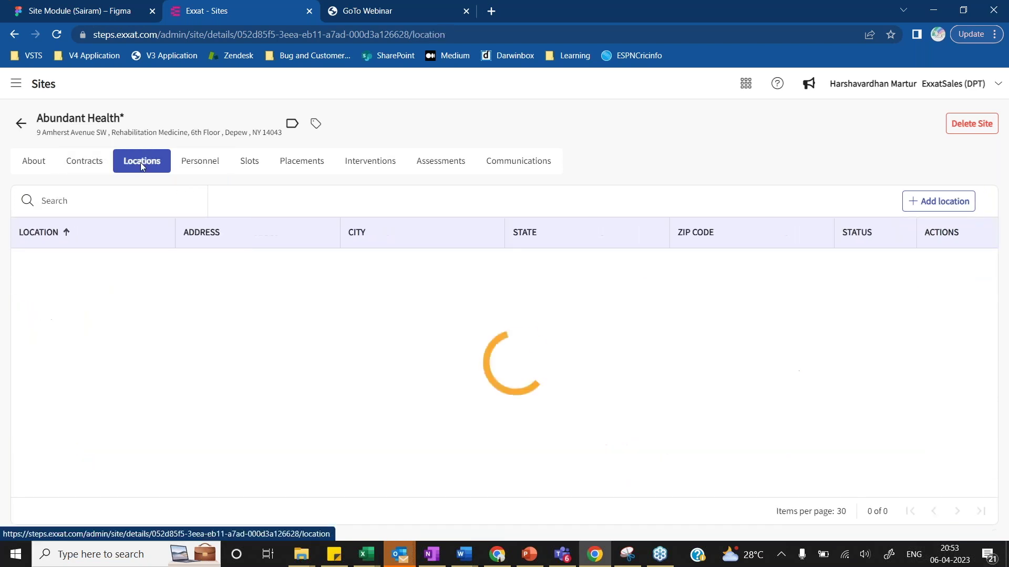
click(112, 263)
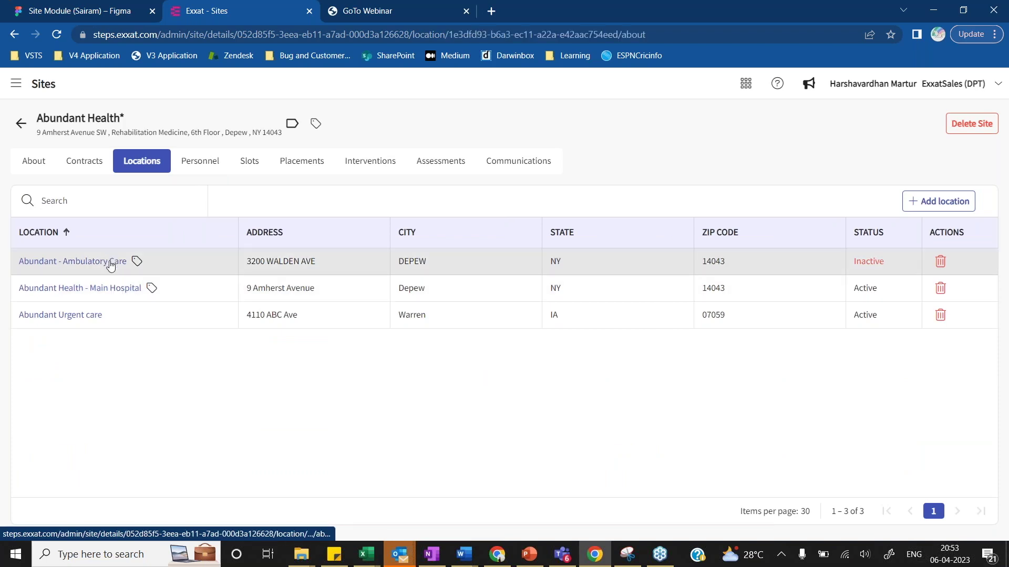
click(95, 262)
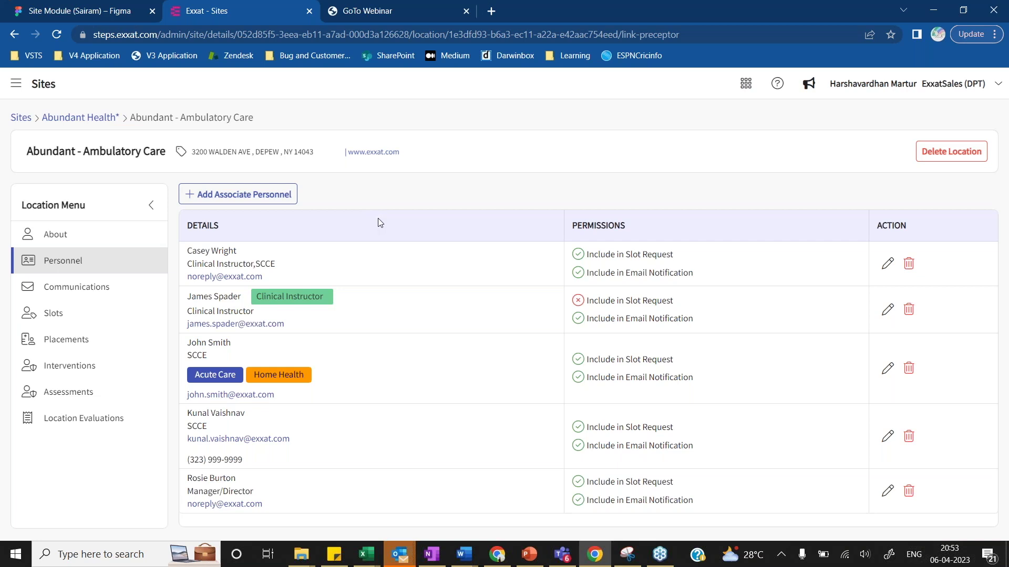
Examine the Ambulatory Care location's details, comparing inherited and location-specific settings, categories, student requirements and documents
click(72, 241)
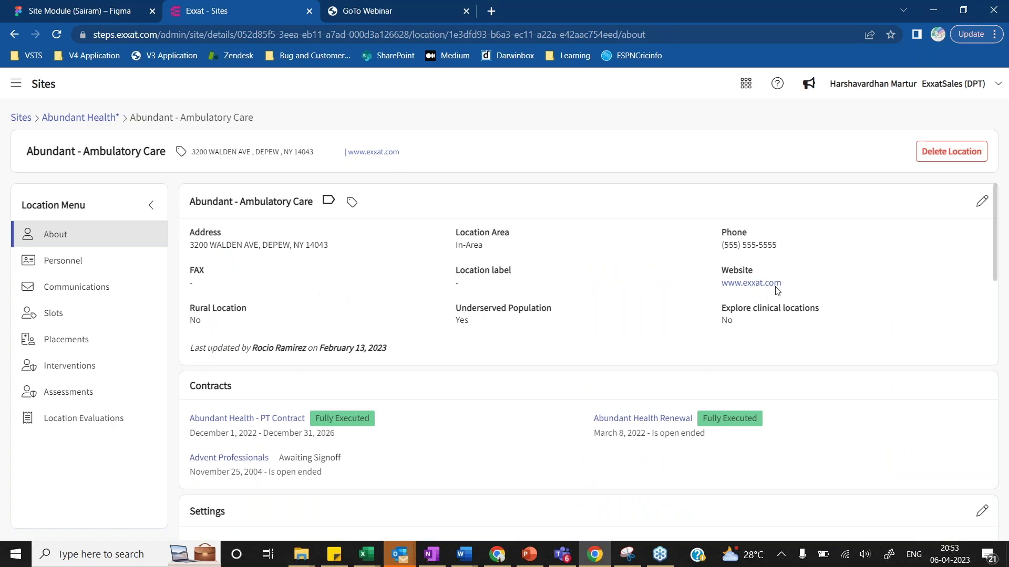
click(982, 203)
click(675, 93)
scroll(545, 315, down, 5)
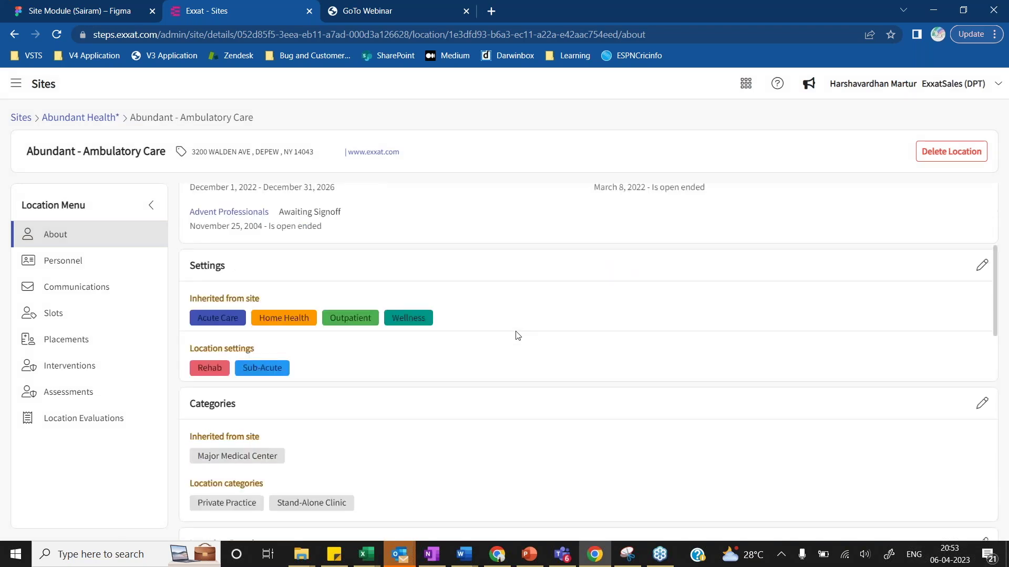
scroll(518, 336, down, 2)
scroll(517, 335, up, 2)
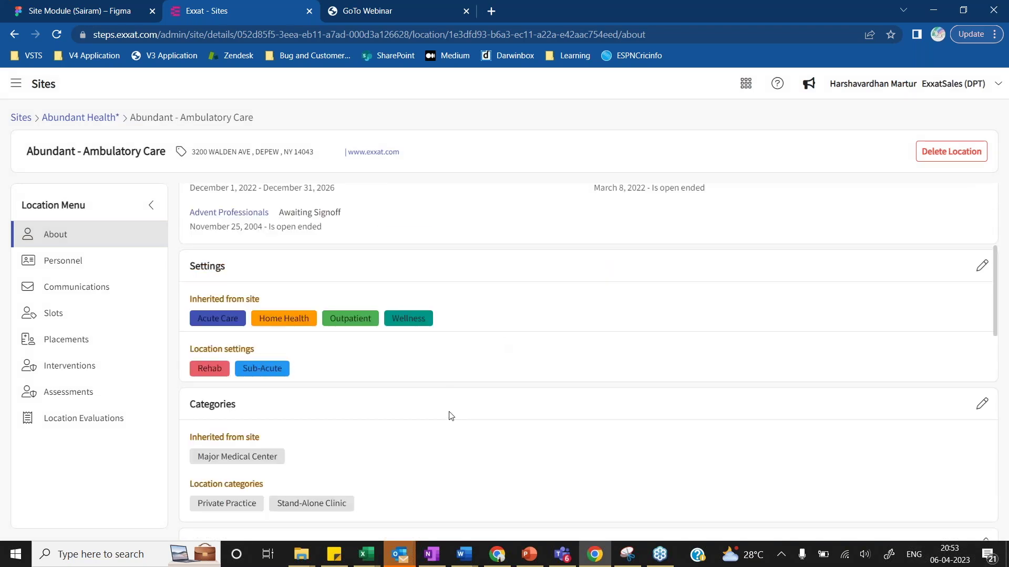
scroll(446, 428, down, 2)
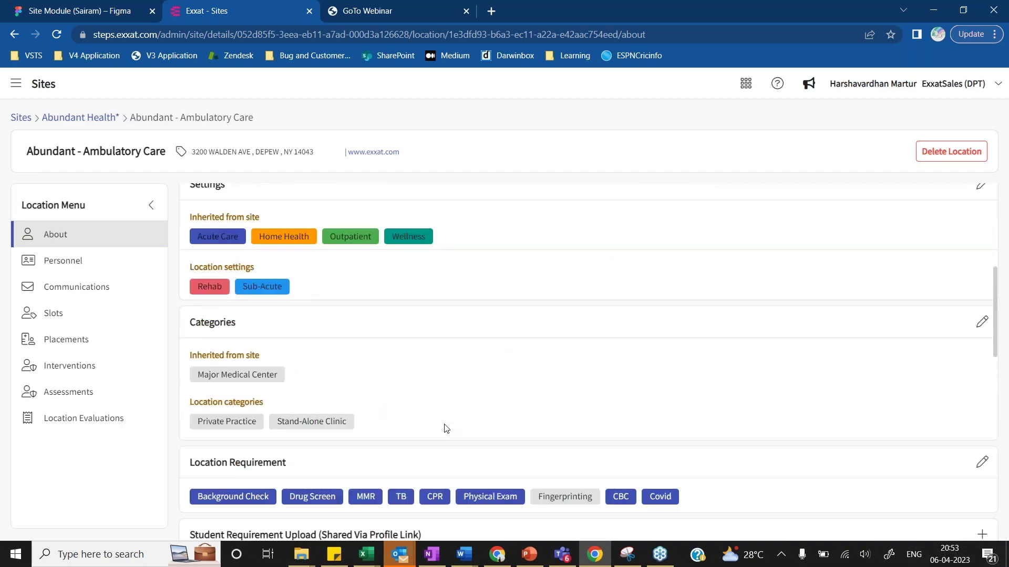
scroll(446, 428, down, 2)
scroll(281, 443, down, 4)
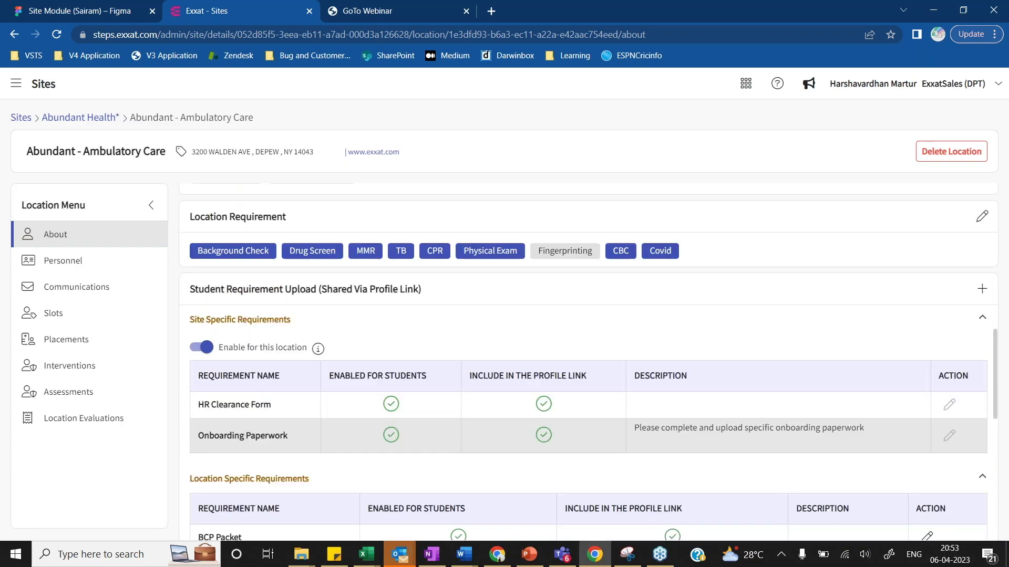
scroll(283, 443, down, 4)
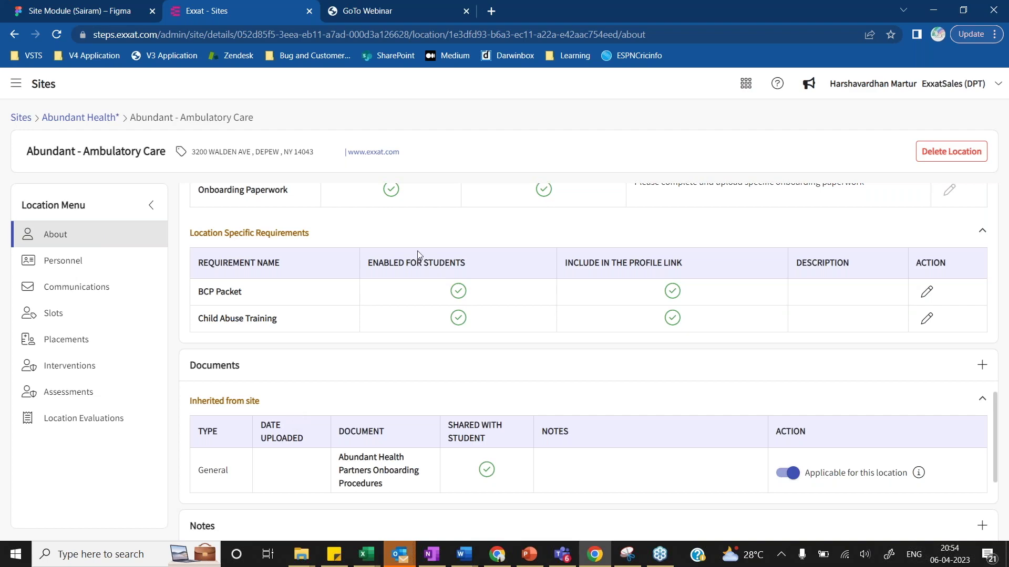
Go back over the location's inherited and own settings and categories
scroll(329, 312, up, 2)
scroll(329, 312, up, 10)
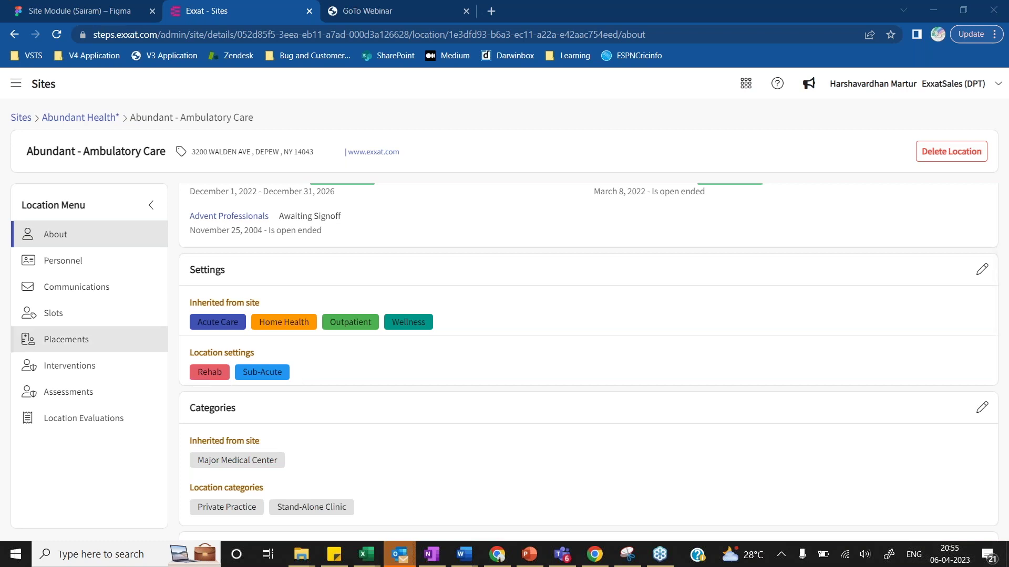
scroll(273, 397, down, 2)
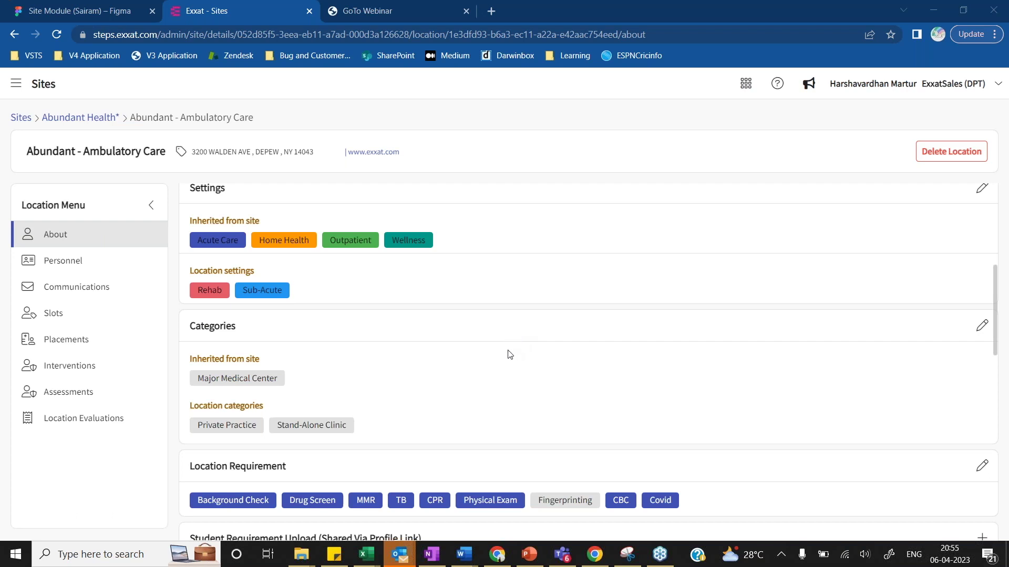
scroll(509, 354, up, 2)
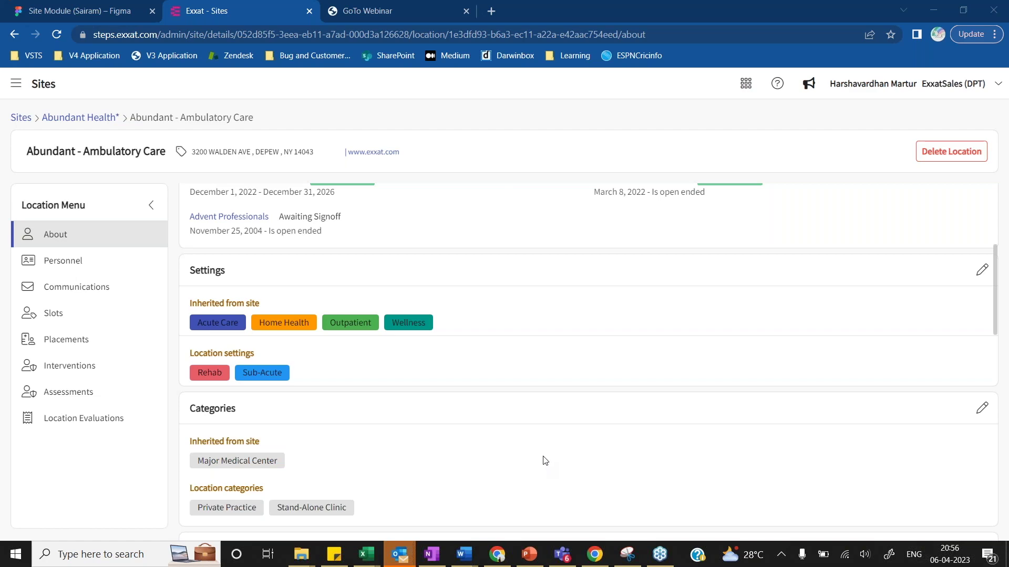
Switch to the PowerPoint presentation and start the slide show at the Recommended Approach slide listing the location detail buckets
click(530, 554)
key(Page_Down)
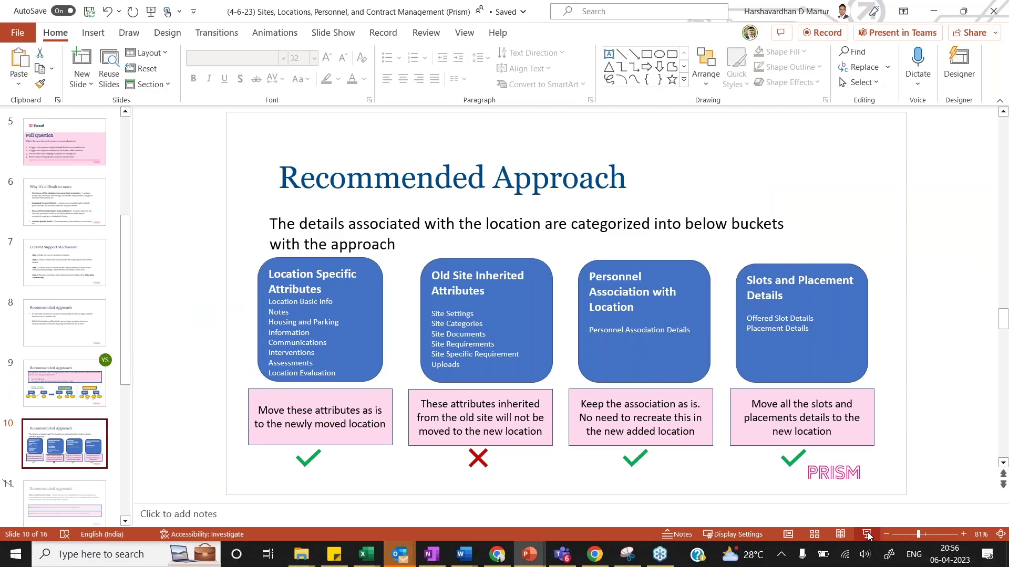
click(867, 534)
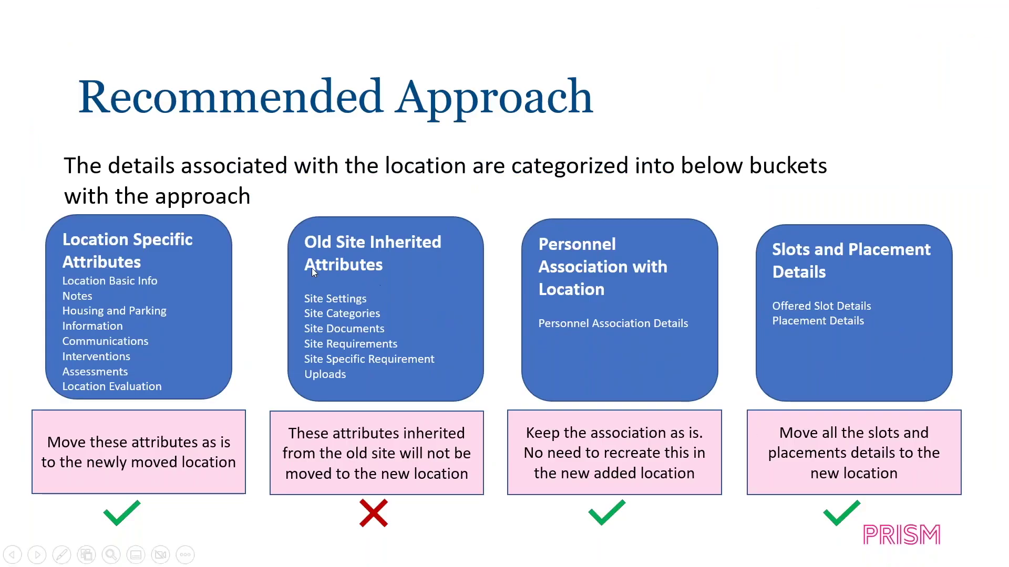
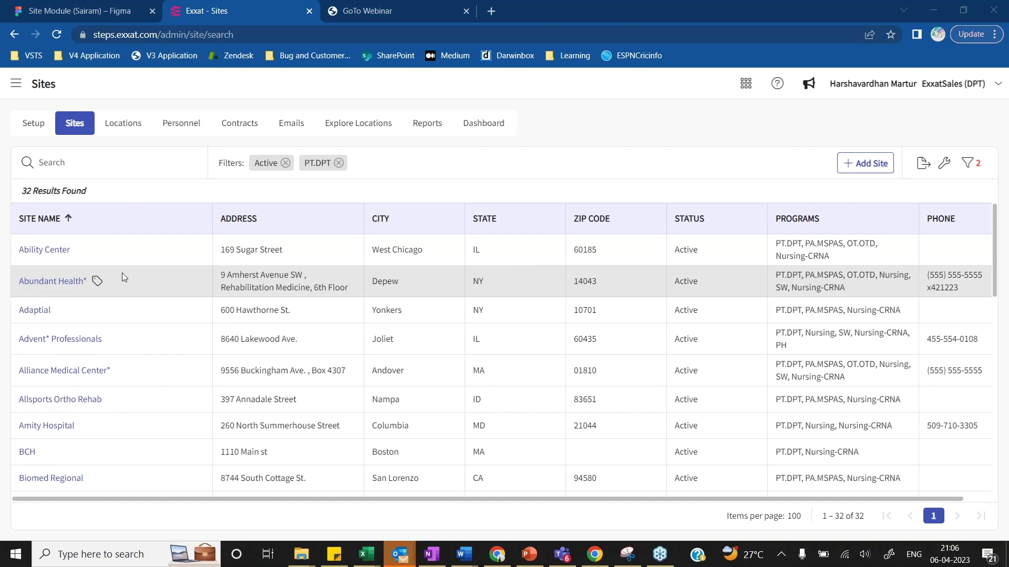
Open the Abundant Health site in Exxat and review its basic information, programs, requirements, settings, categories, documents and notes
click(80, 281)
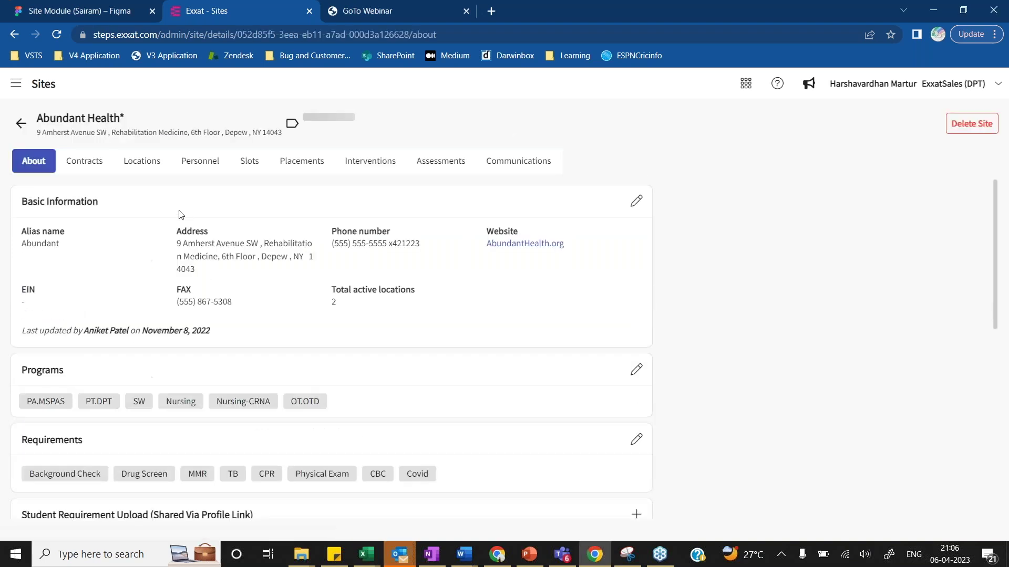
scroll(95, 260, down, 2)
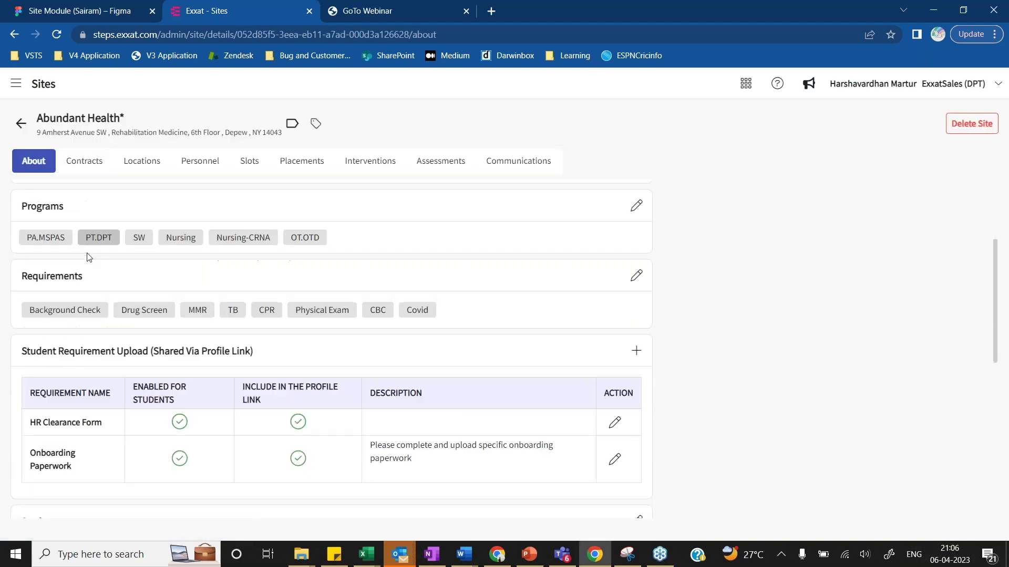
scroll(96, 289, down, 5)
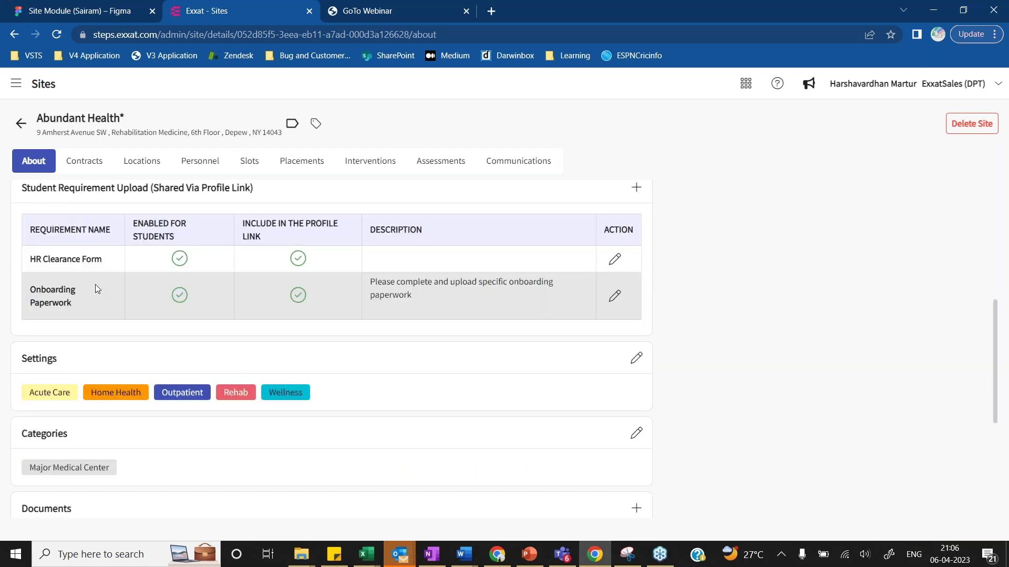
scroll(97, 292, down, 2)
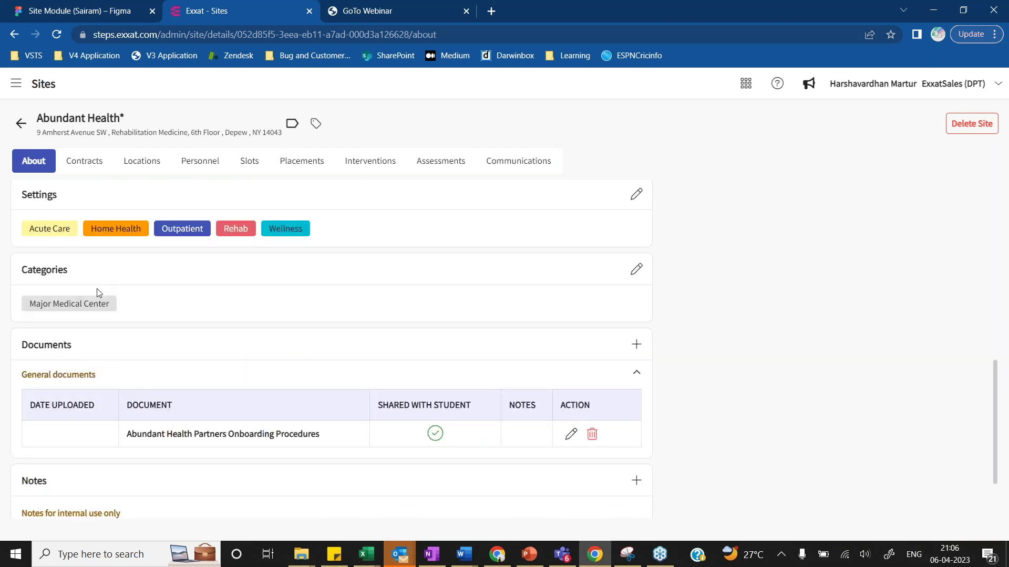
scroll(97, 292, down, 2)
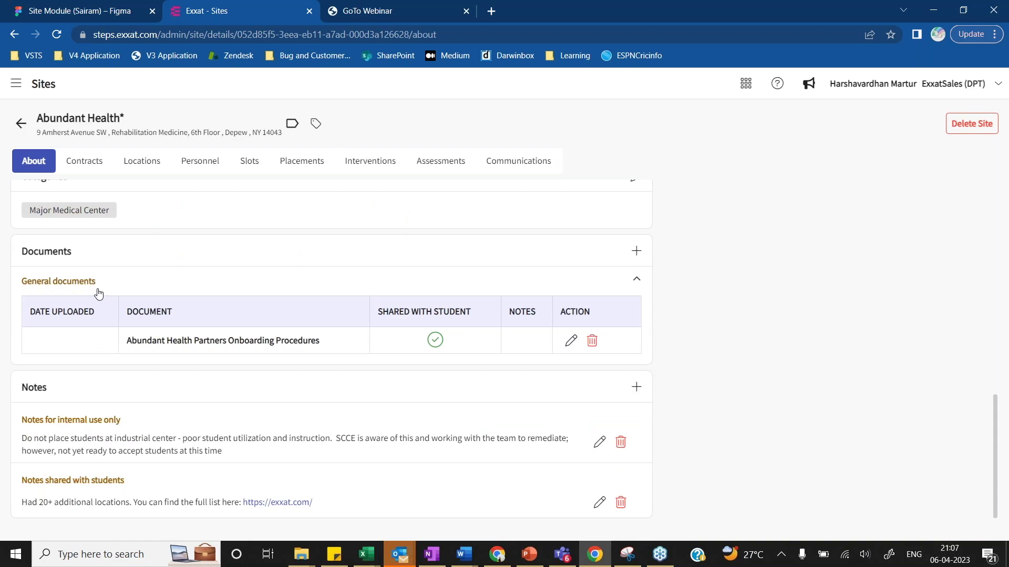
scroll(99, 293, up, 5)
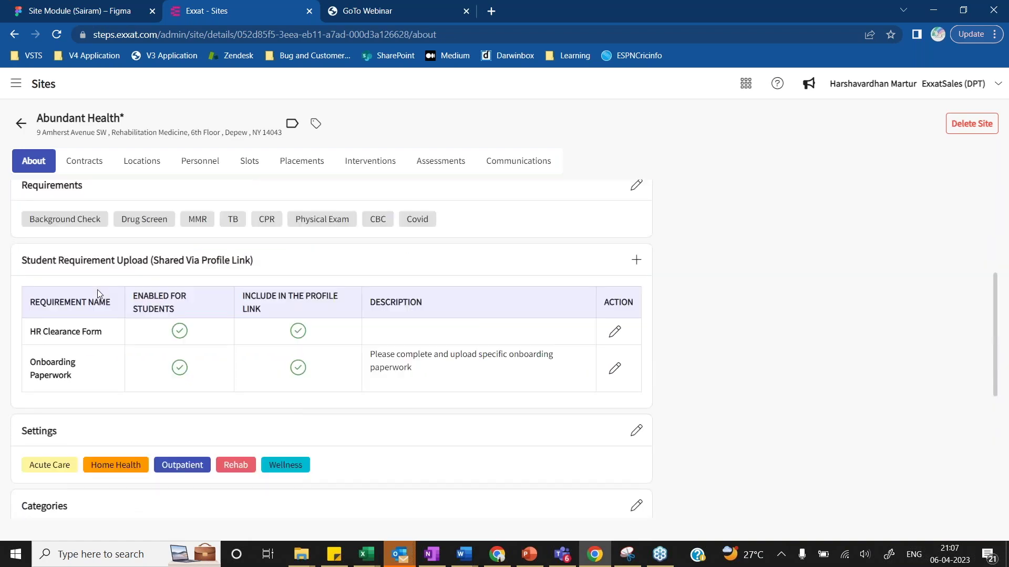
scroll(97, 293, up, 5)
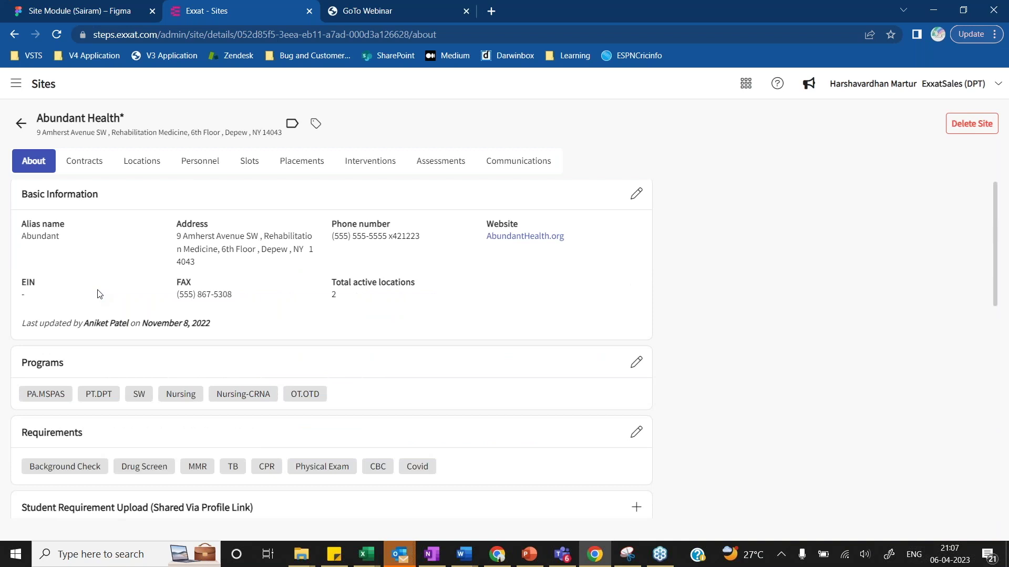
Return to the sites list and start a new site with the option to add it as a location enabled
scroll(98, 294, up, 1)
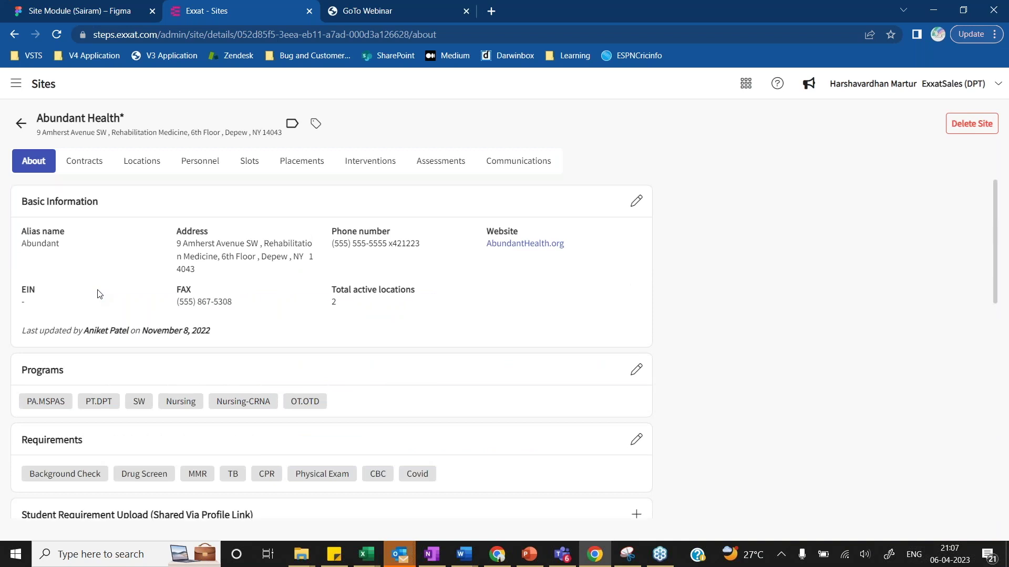
click(21, 123)
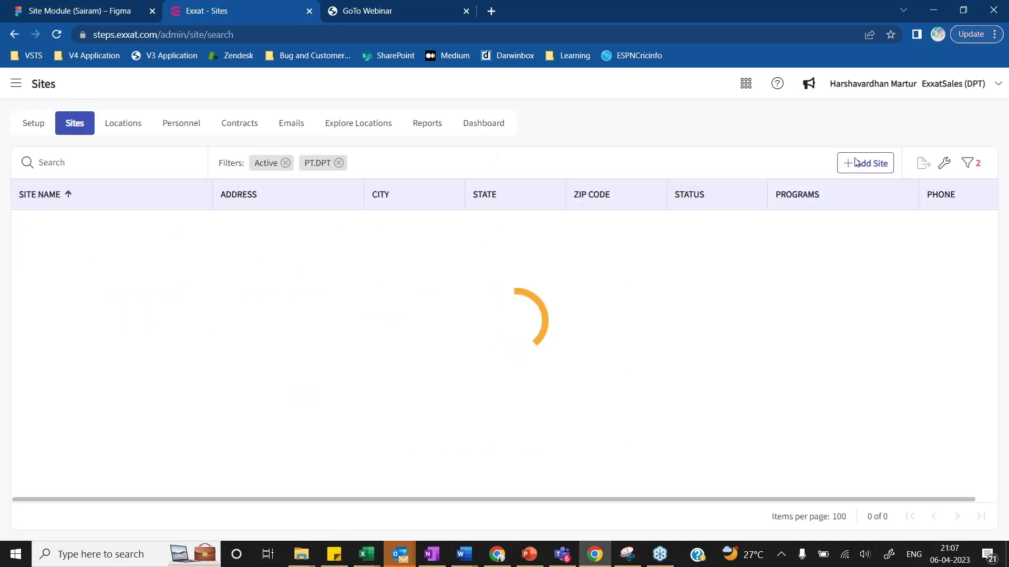
click(856, 163)
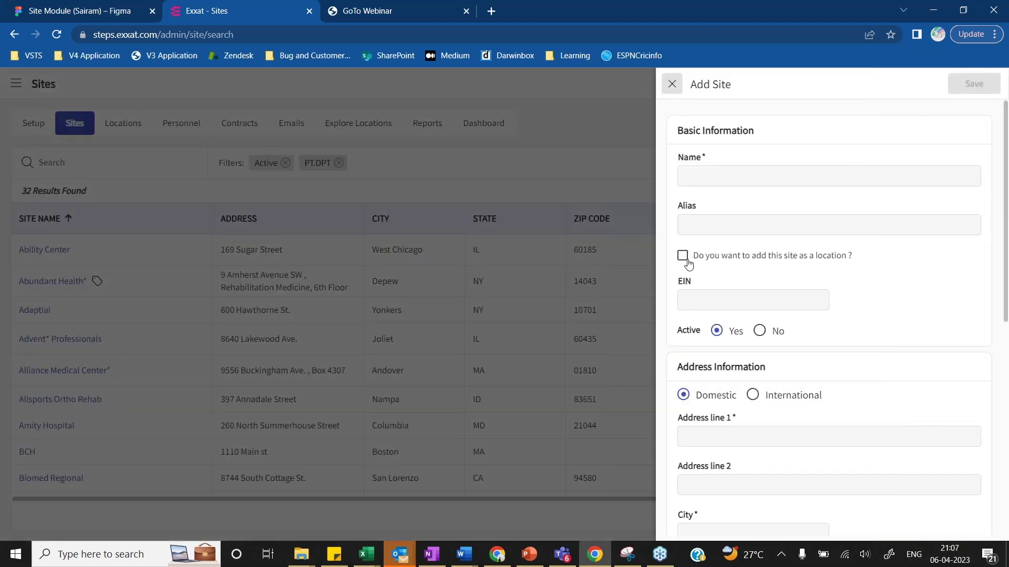
click(684, 258)
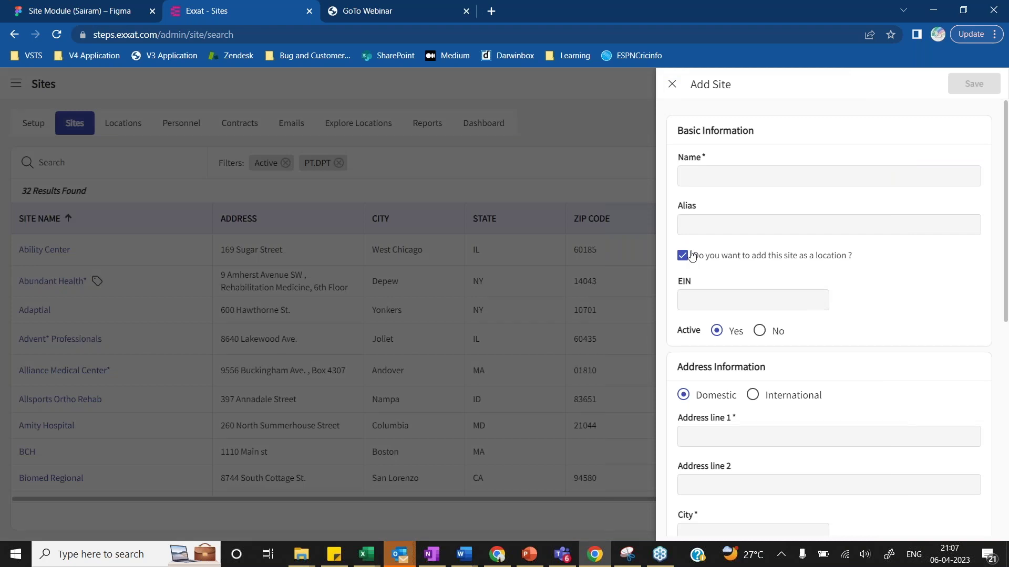
Review the new site form's basic and address information fields and discard the unsaved site
scroll(730, 224, down, 2)
scroll(730, 229, up, 2)
scroll(706, 275, down, 1)
scroll(707, 276, down, 2)
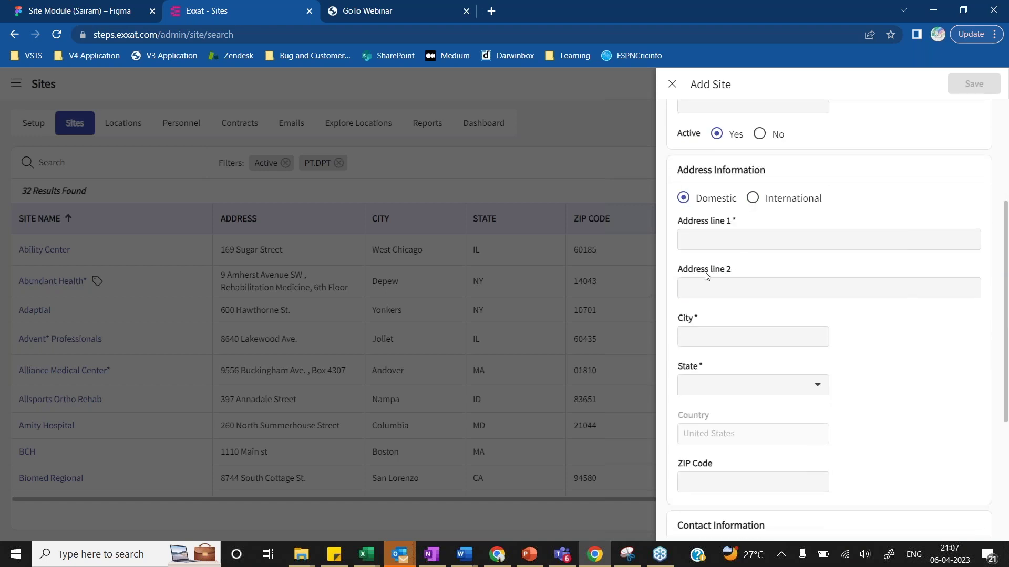
scroll(706, 275, up, 3)
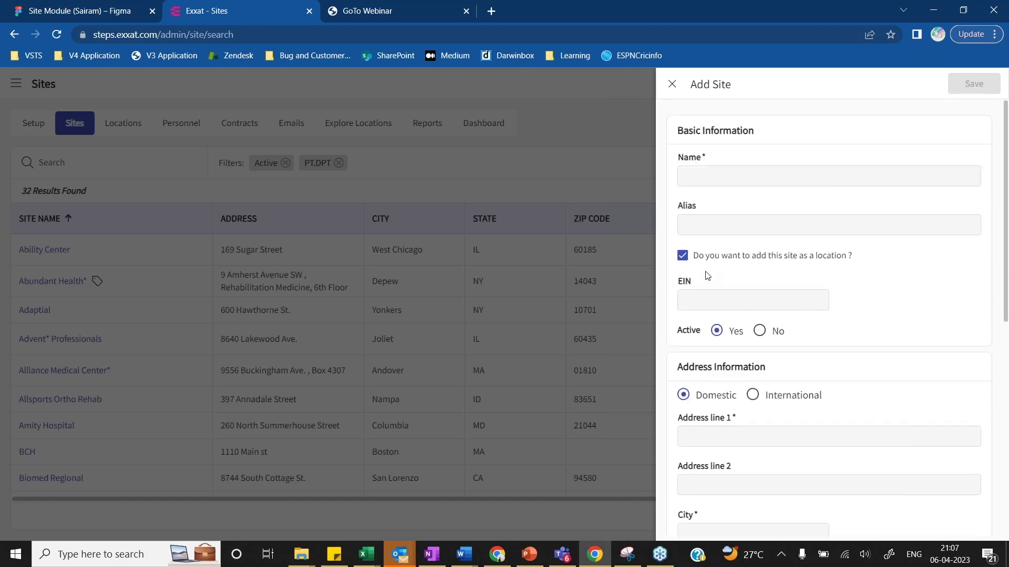
click(671, 92)
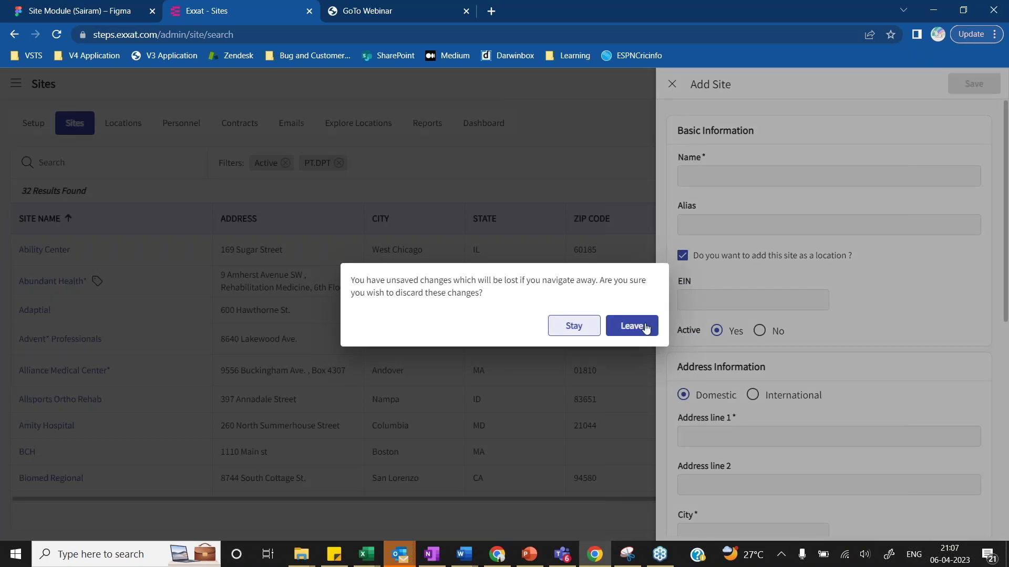
click(646, 328)
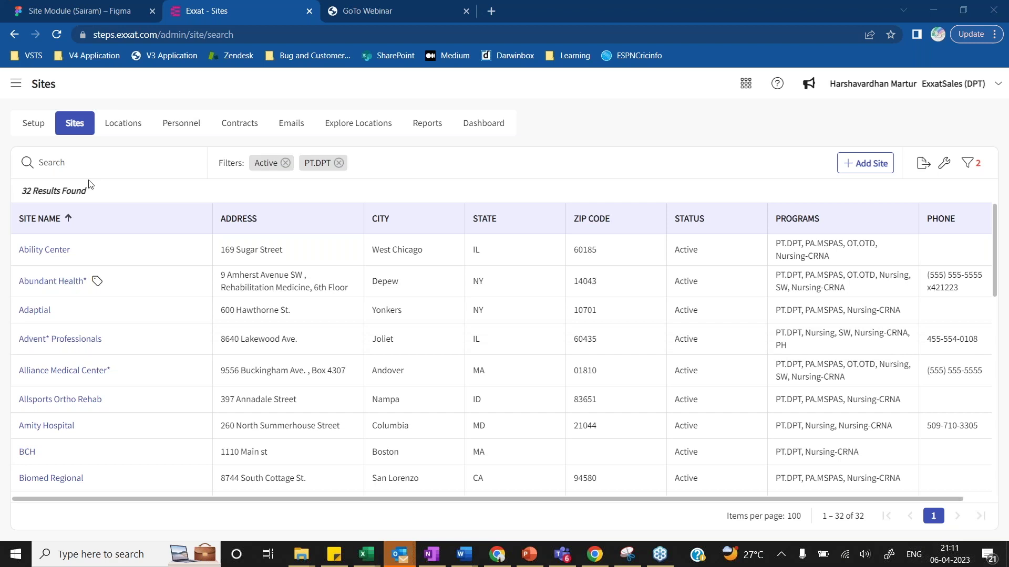
View the locations under the Abundant Health site and return to the sites list
click(60, 286)
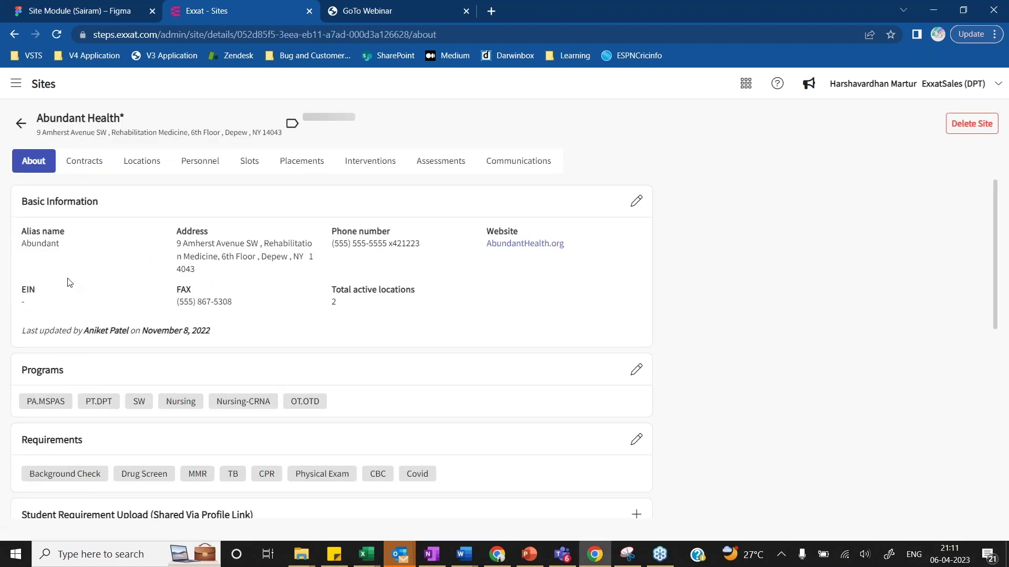
click(148, 163)
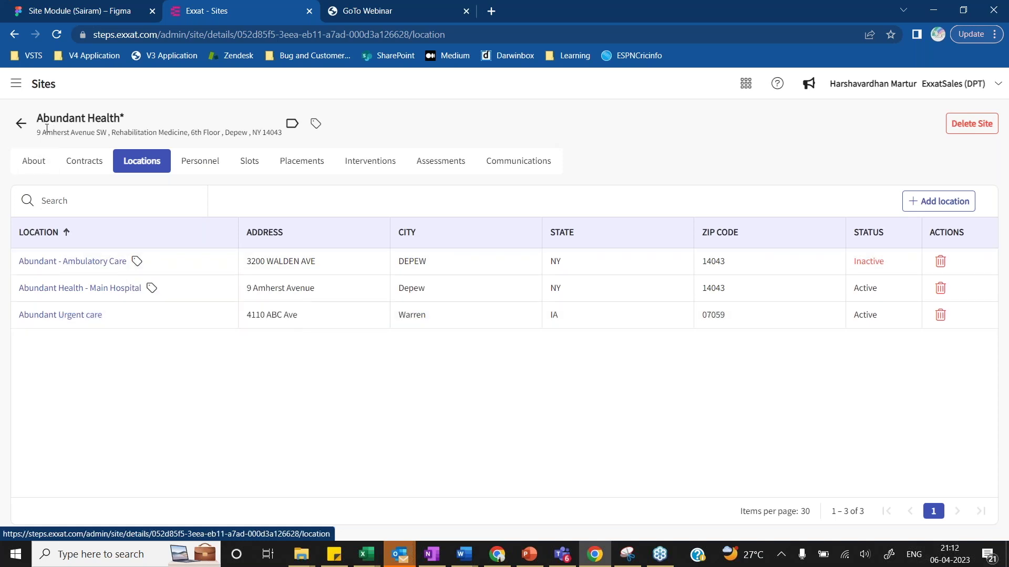
click(20, 124)
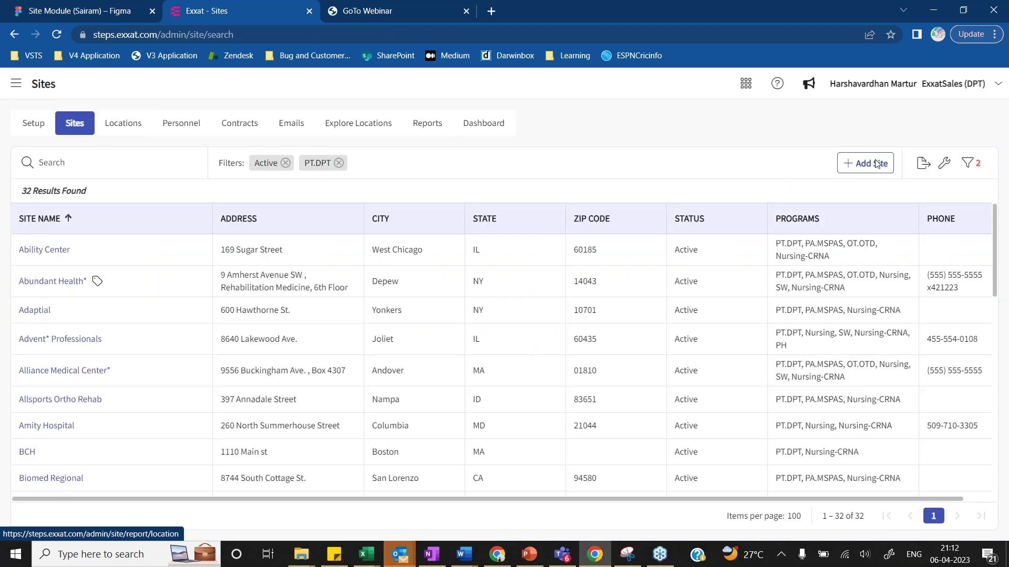
Show the option to add a site as a location in a new site form, then discard the form
click(865, 162)
click(683, 256)
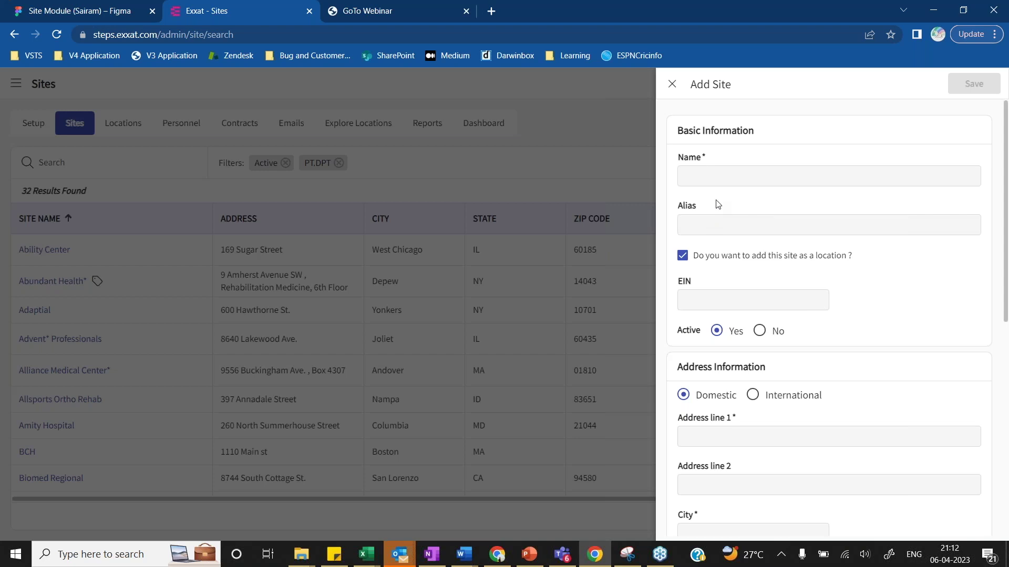
click(670, 90)
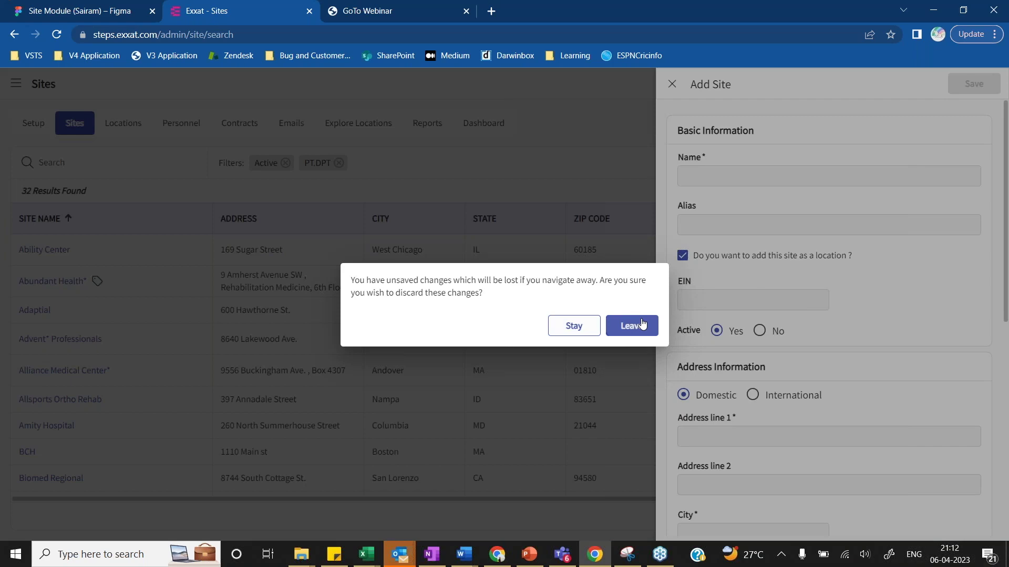
click(631, 326)
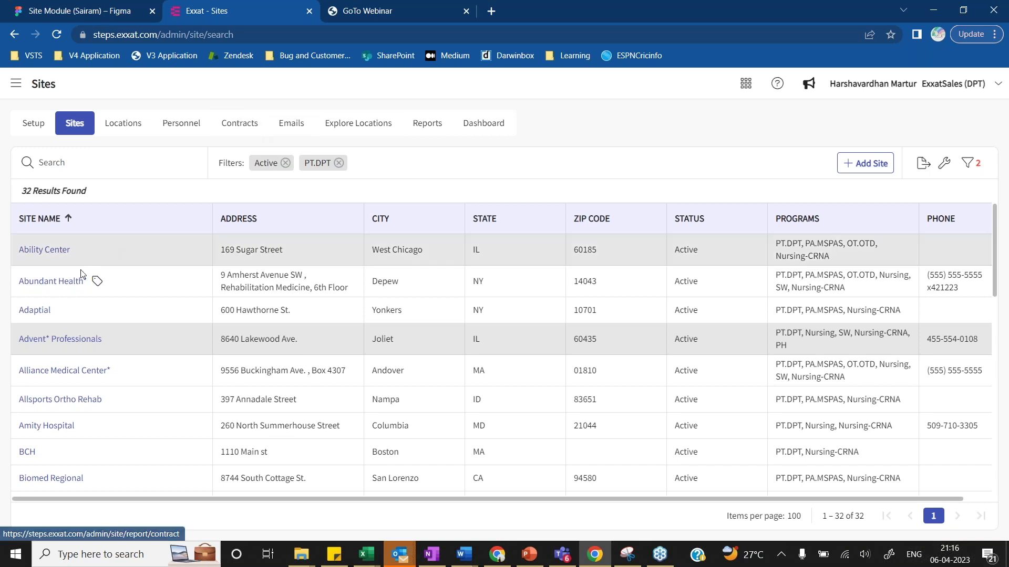
Open the Abundant Health site's contracts
click(70, 283)
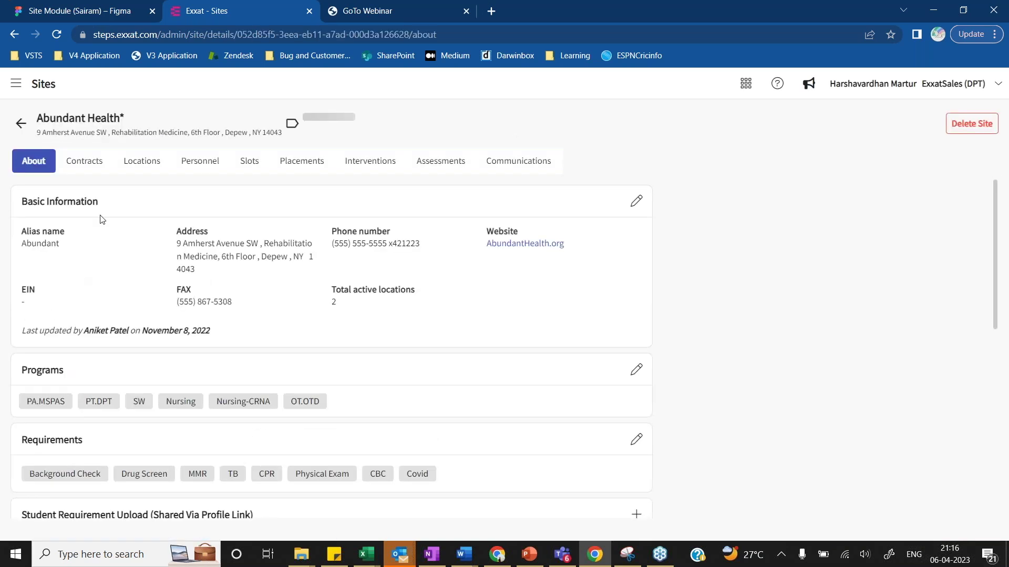
click(83, 165)
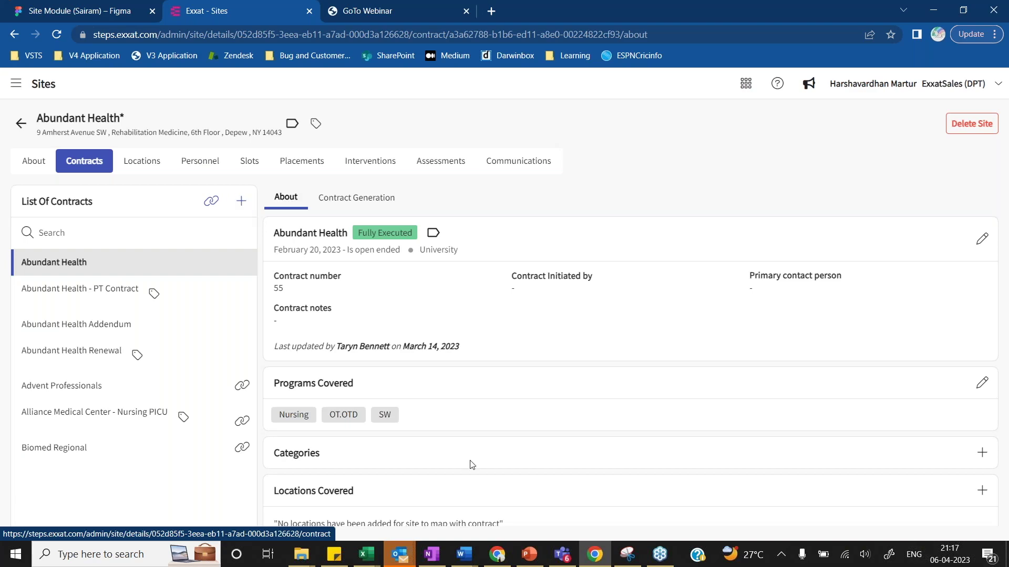
Switch to PowerPoint, present from the Open Discussion slide through to the Contracts Management - Linkage slide, and end the slide show
click(528, 557)
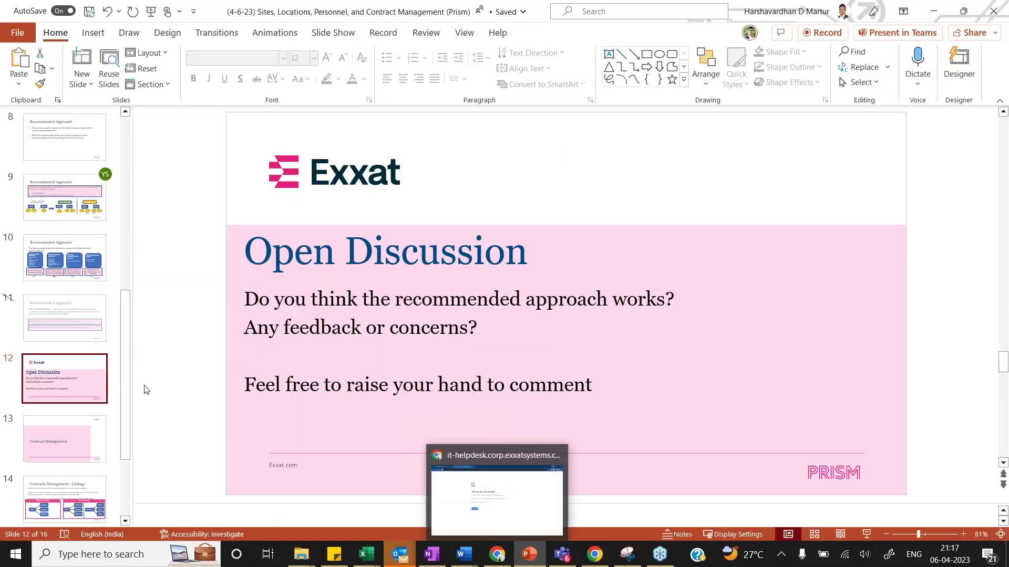
click(867, 535)
key(Right)
key(Right)
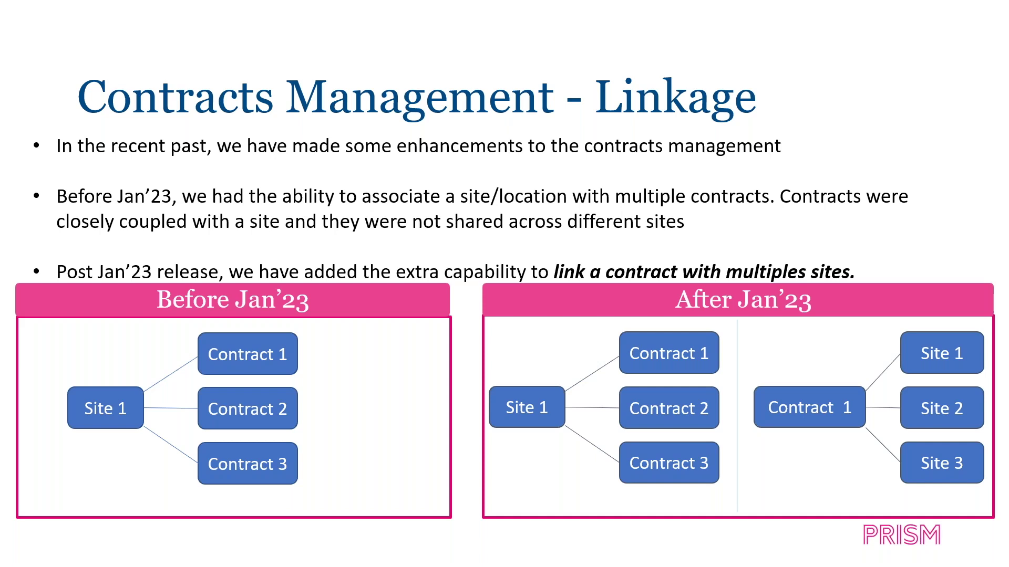
key(Escape)
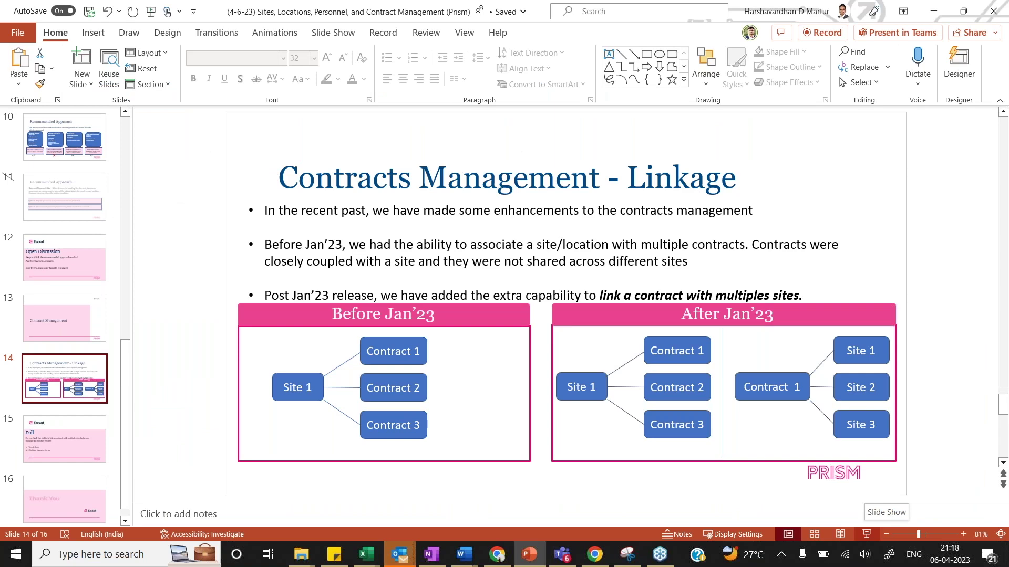
Switch back to Exxat in Chrome and browse the contracts available for linking to Abundant Health, closing the list without linking any
click(598, 557)
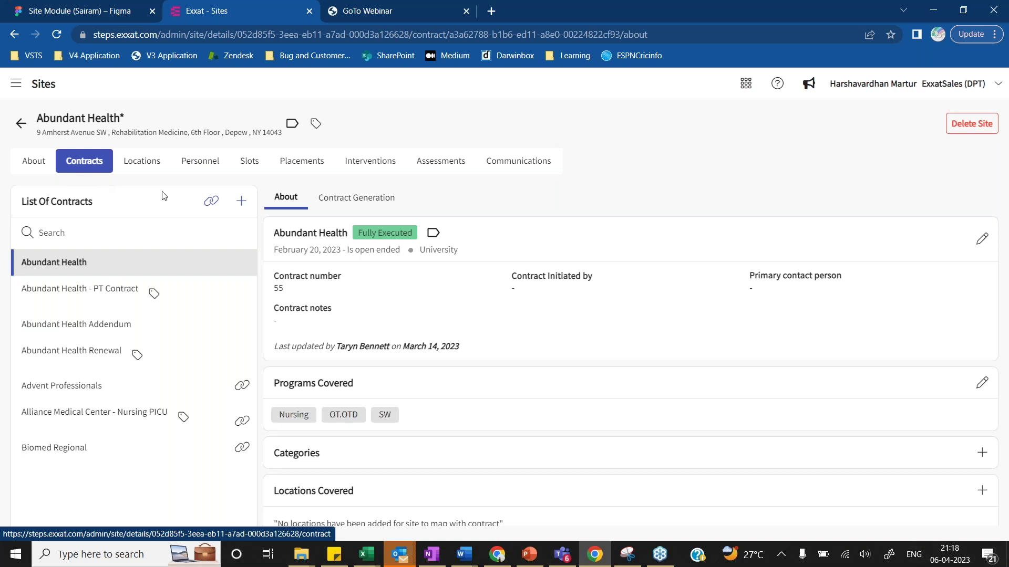
click(211, 208)
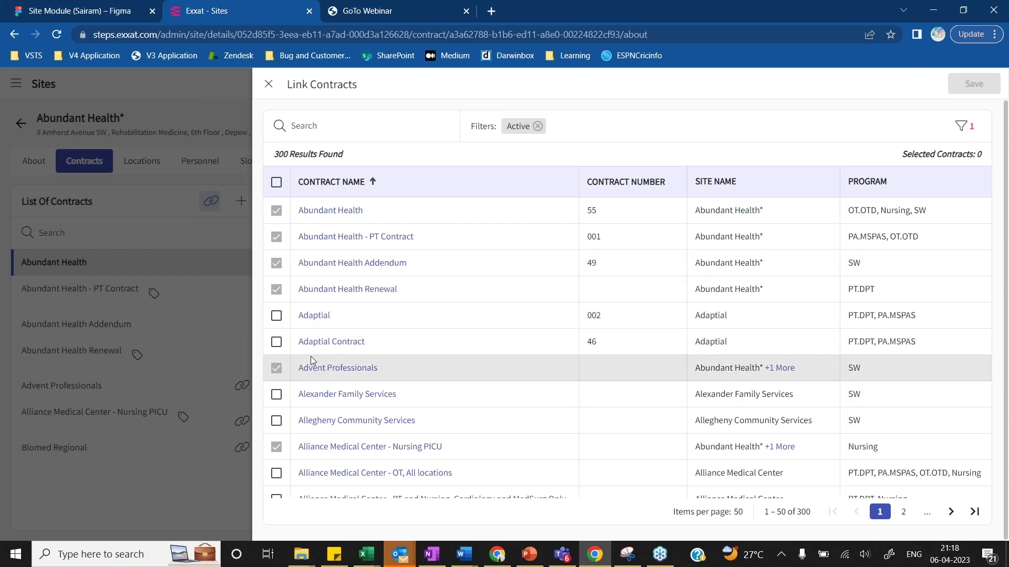
scroll(310, 356, down, 2)
scroll(310, 357, down, 7)
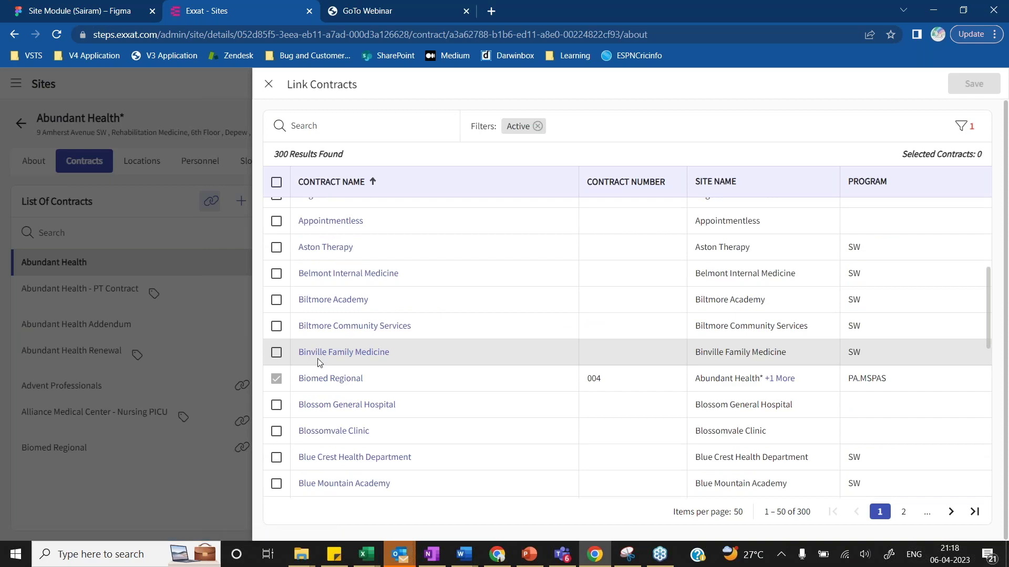
scroll(319, 362, down, 4)
scroll(317, 359, up, 15)
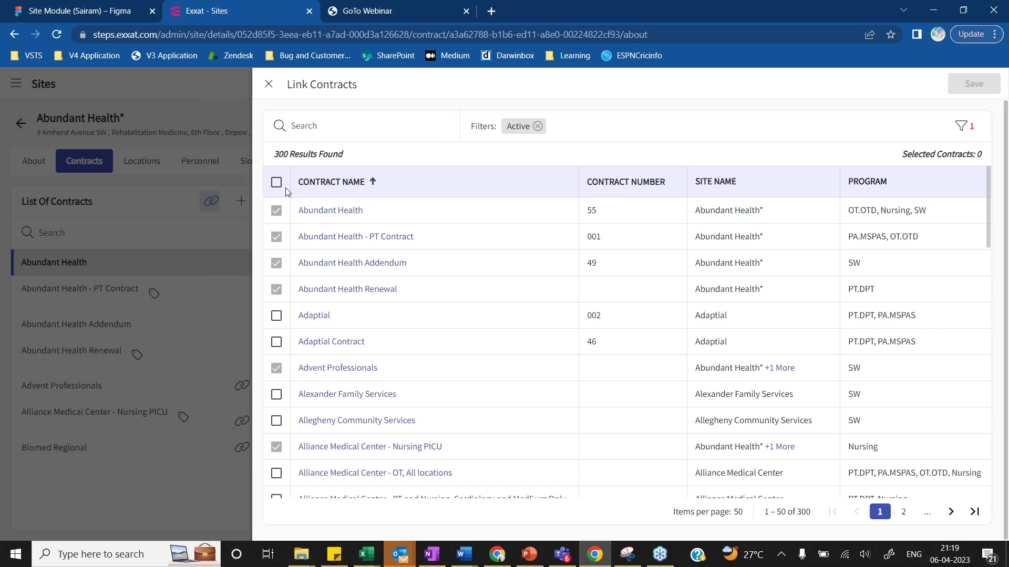
click(270, 85)
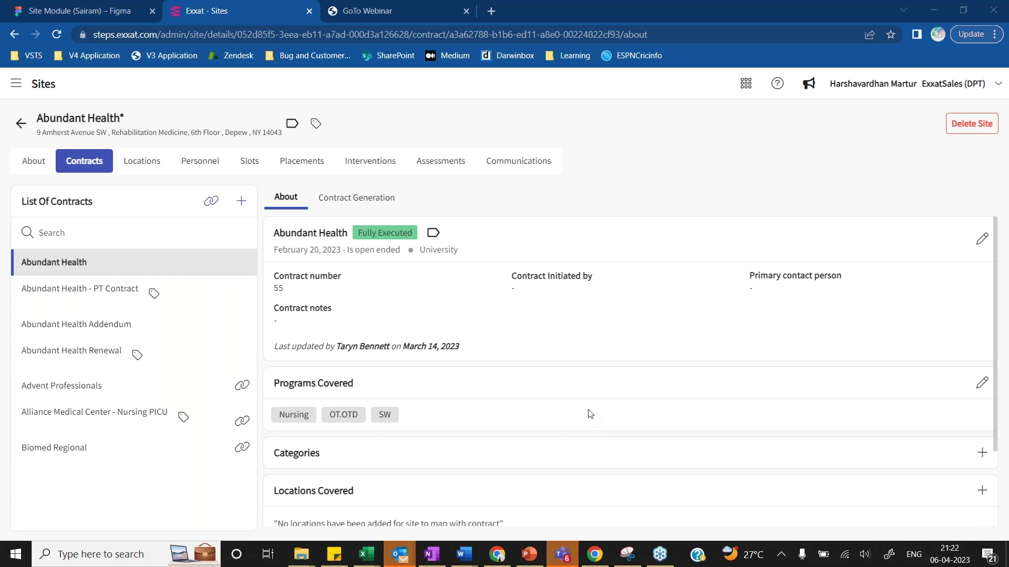
Switch to the PowerPoint presentation and present the Poll slide about linking a contract with multiple sites
mouse_move(532, 563)
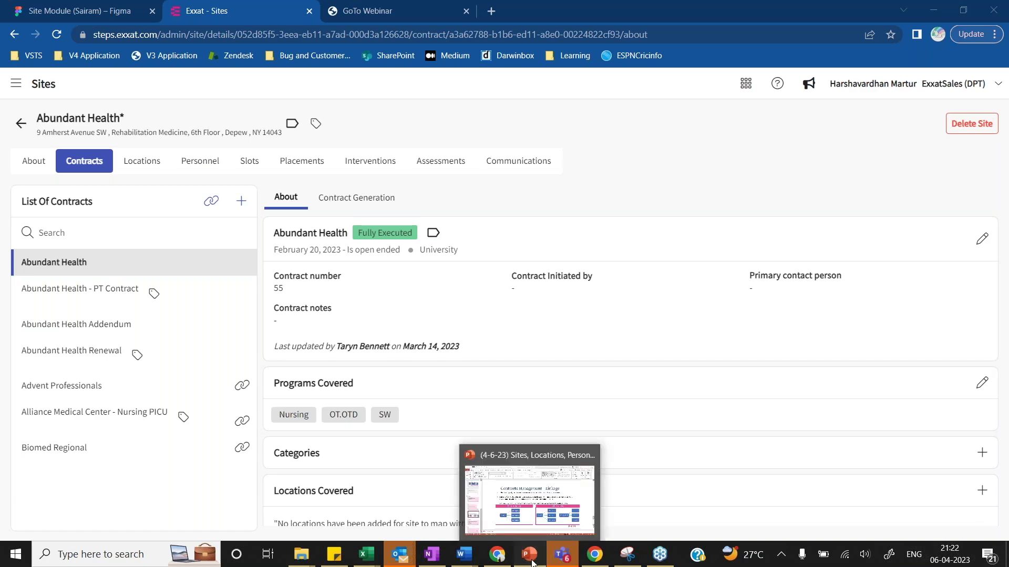
click(465, 473)
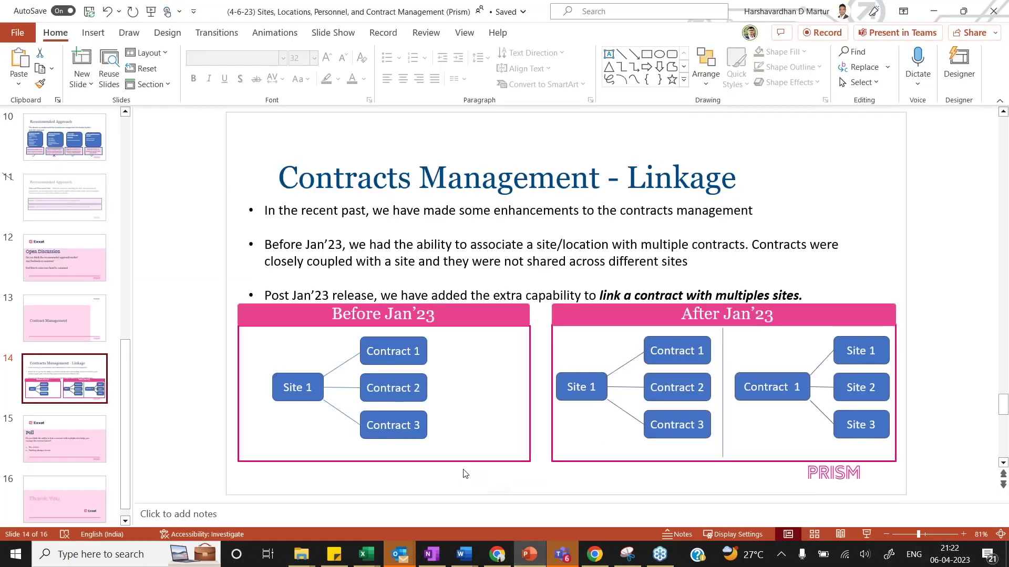
click(866, 535)
key(Right)
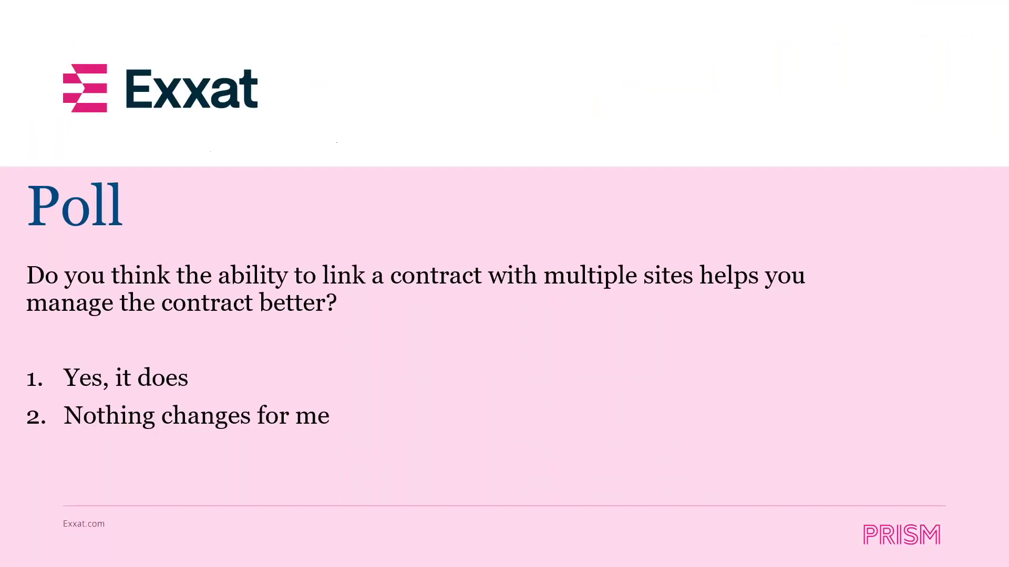